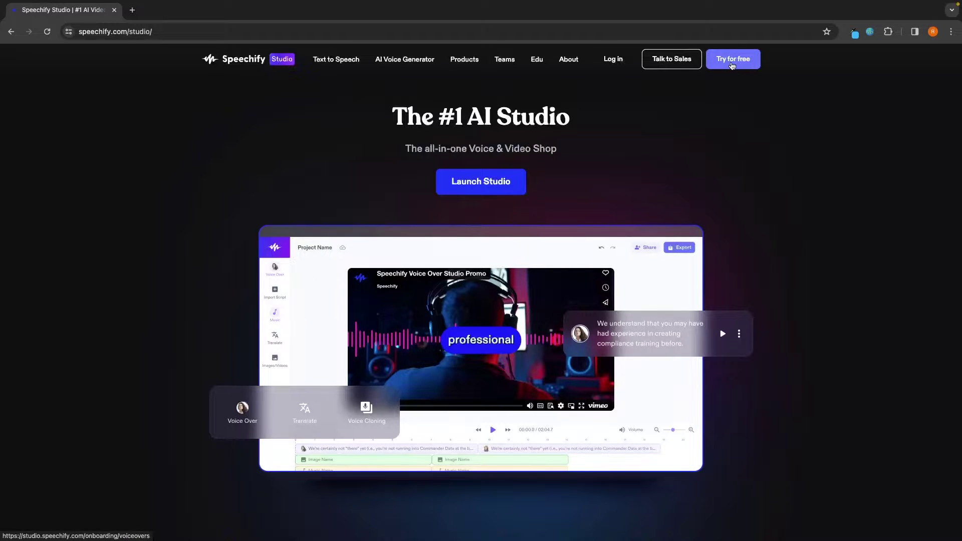
# Enter Speechify Studio from the landing page via Try for free
pyautogui.click(733, 66)
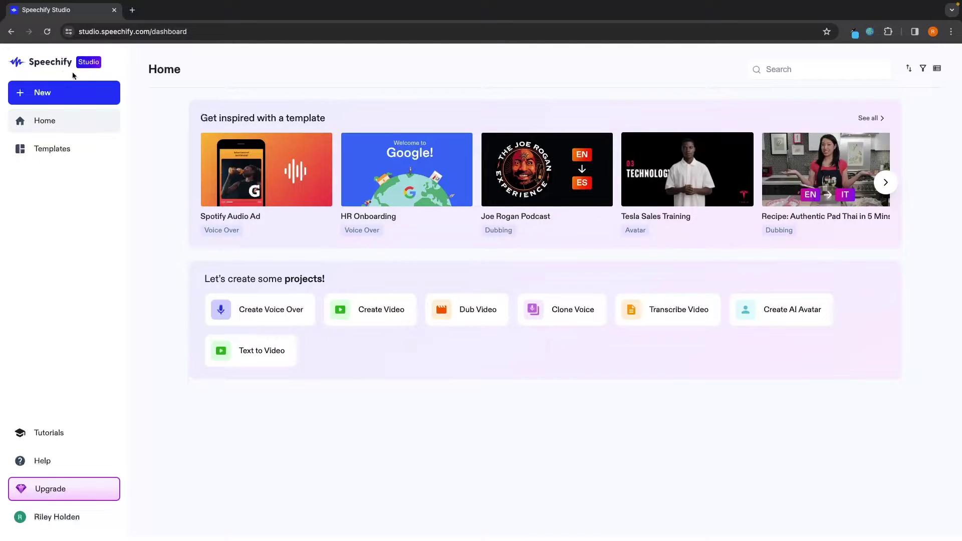
pyautogui.moveTo(206, 118); pyautogui.dragTo(342, 118)
pyautogui.click(358, 116)
# Browse the full template set, then start a new voice-over project
pyautogui.click(859, 118)
pyautogui.moveTo(188, 284); pyautogui.dragTo(314, 285)
pyautogui.click(408, 356)
pyautogui.click(265, 317)
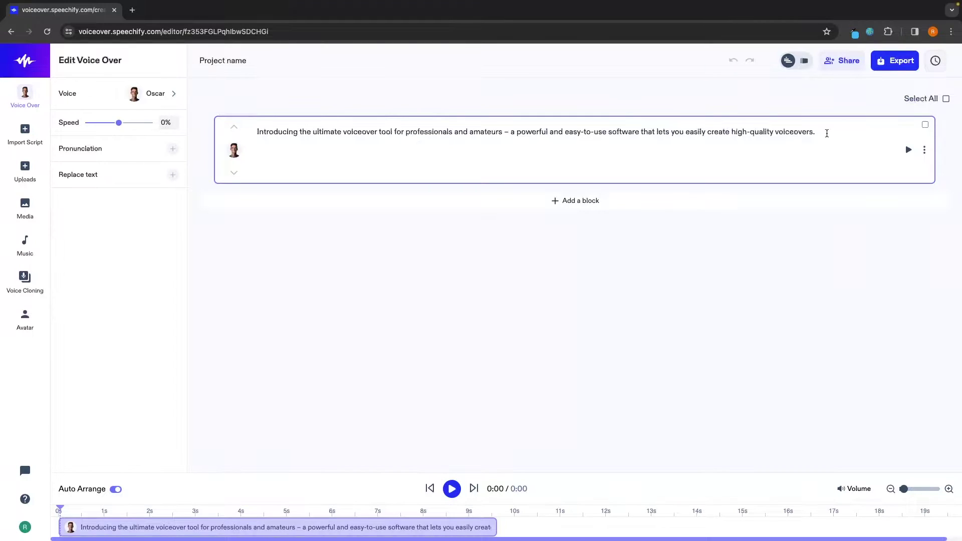
# Replace the sample sentence with 'subscribe to the G-Force North YouTube channel' and preview it
pyautogui.moveTo(827, 132); pyautogui.dragTo(211, 136)
pyautogui.press('BackSpace')
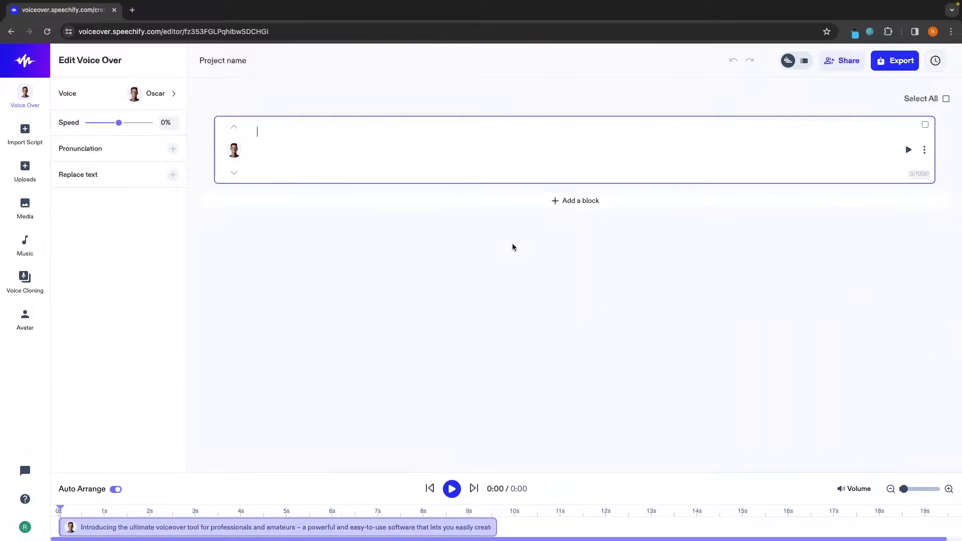
pyautogui.write('subscribe to the G-Force North YouTube channel')
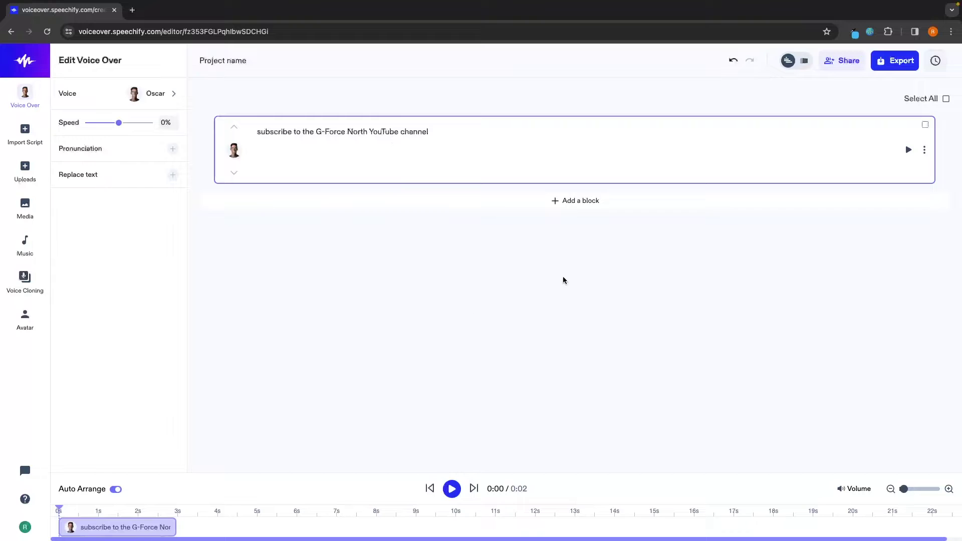
pyautogui.click(908, 151)
# Filter the voice list to British English and choose Bella as the narrator
pyautogui.click(171, 94)
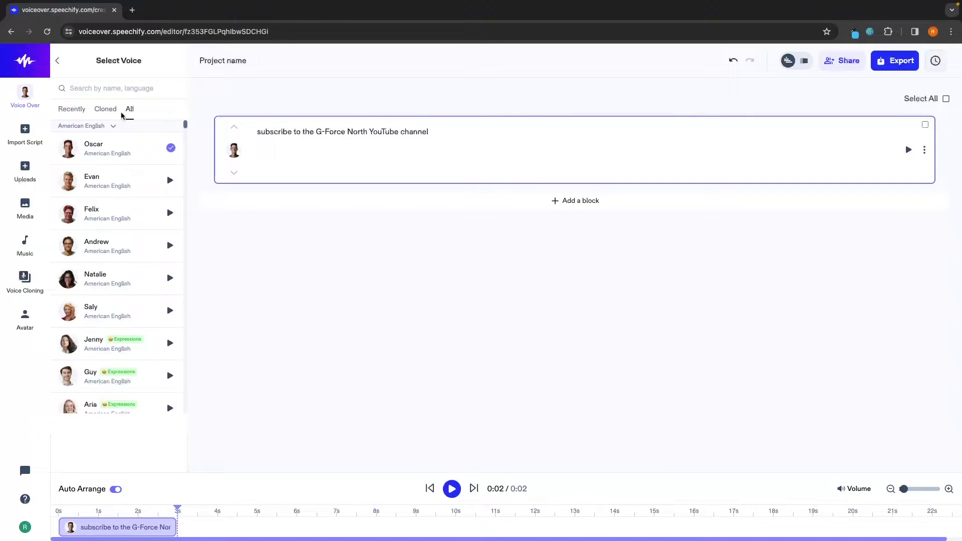
pyautogui.click(93, 127)
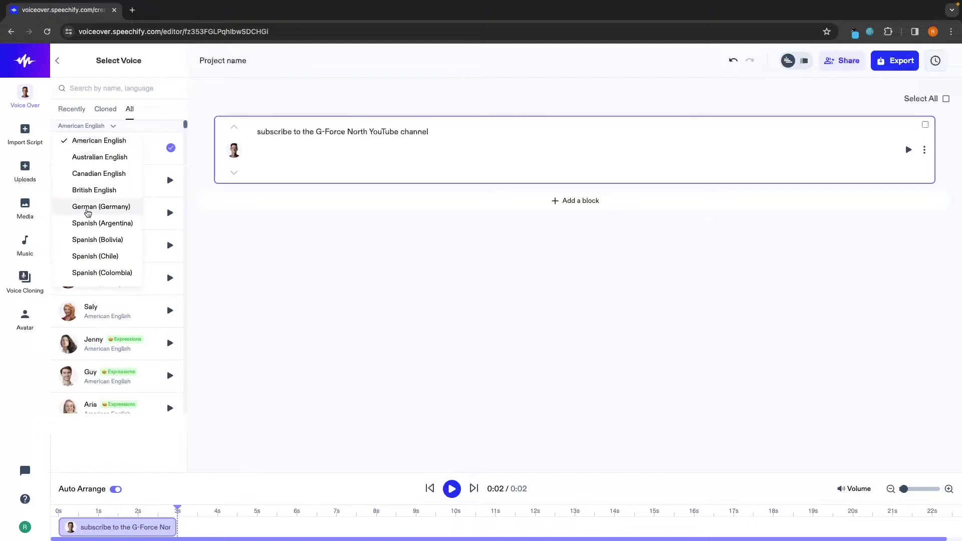
pyautogui.scroll(-5, 90, 215)
pyautogui.scroll(-3, 92, 229)
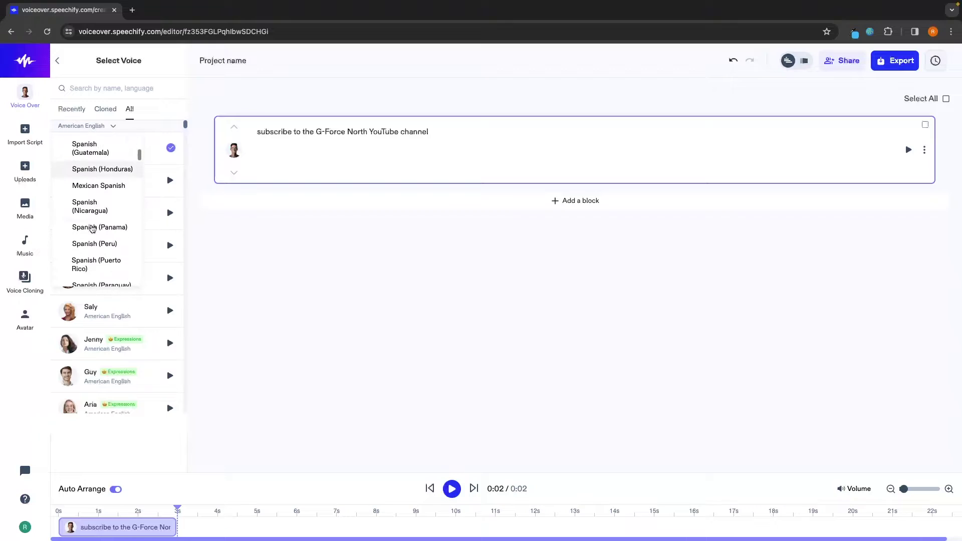
pyautogui.scroll(10, 90, 221)
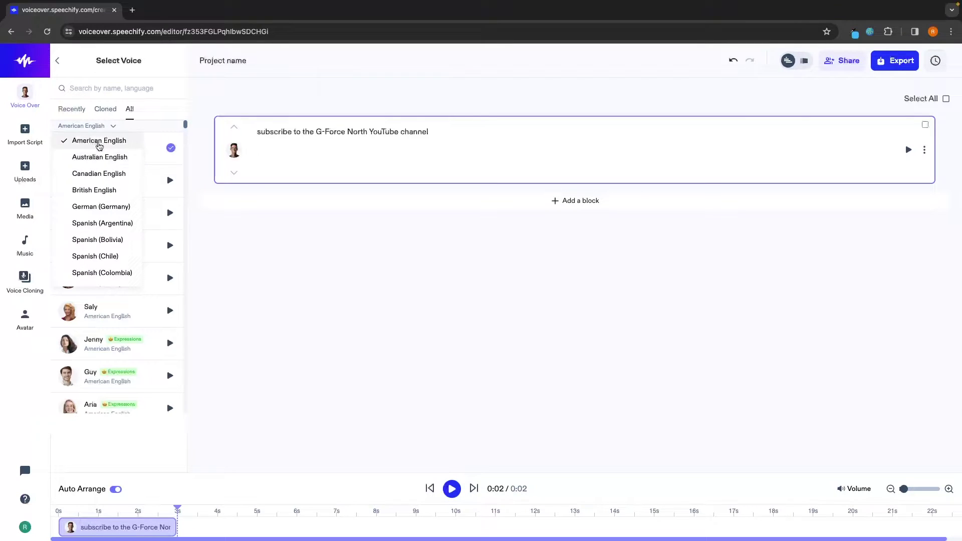
pyautogui.scroll(-3, 100, 190)
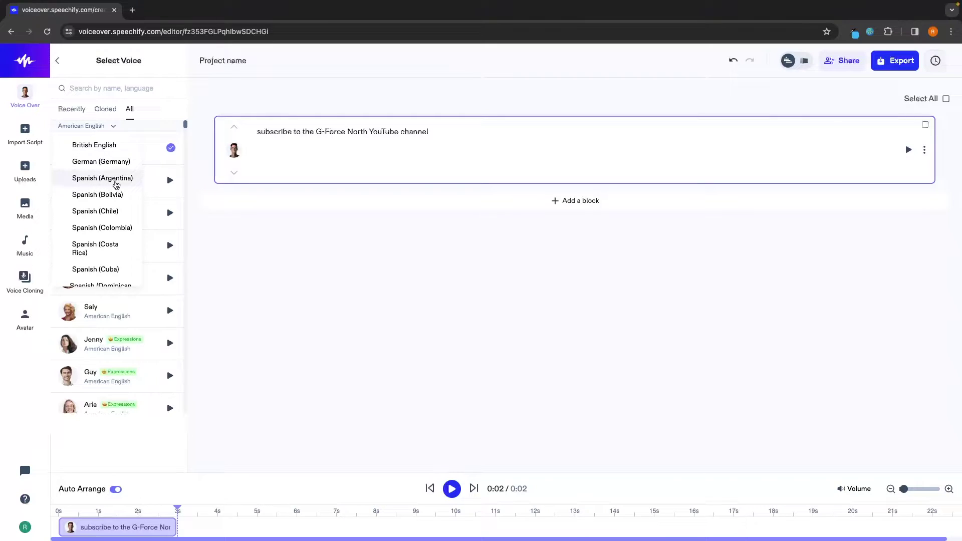
pyautogui.scroll(-3, 106, 191)
pyautogui.scroll(-10, 112, 213)
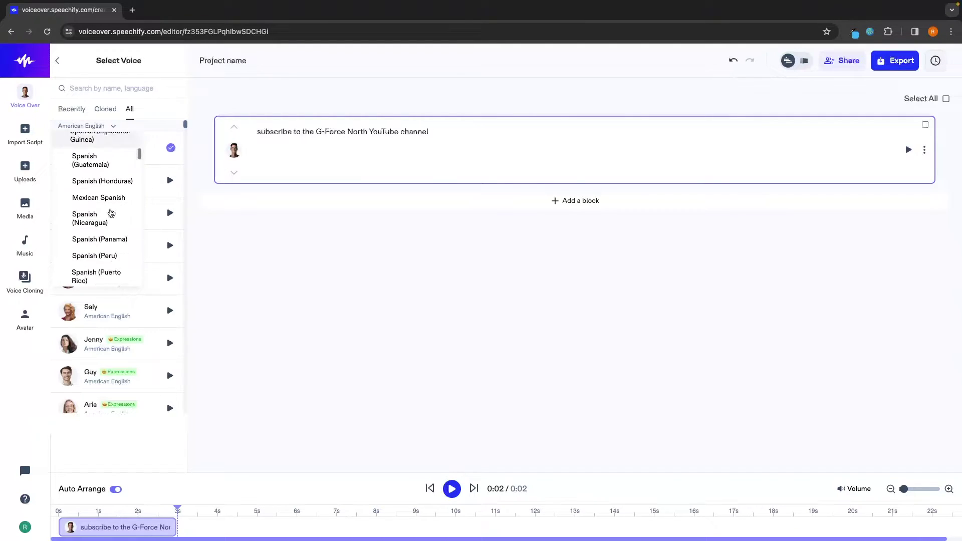
pyautogui.scroll(5, 111, 213)
pyautogui.scroll(10, 111, 213)
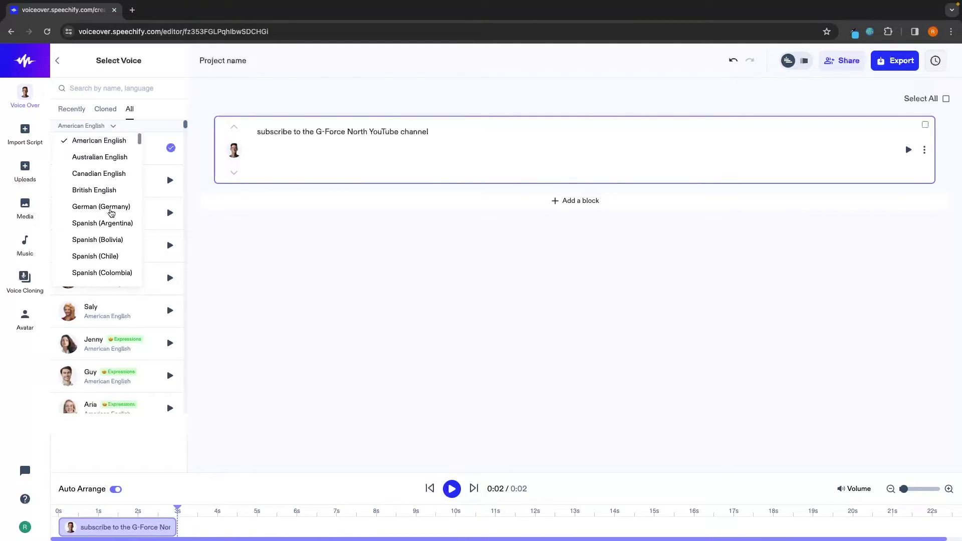
pyautogui.click(111, 191)
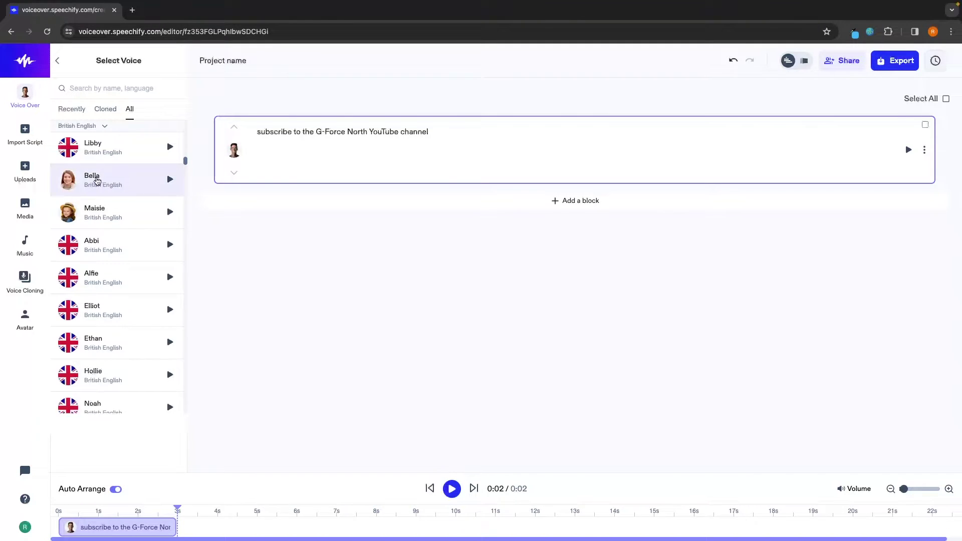
pyautogui.click(97, 180)
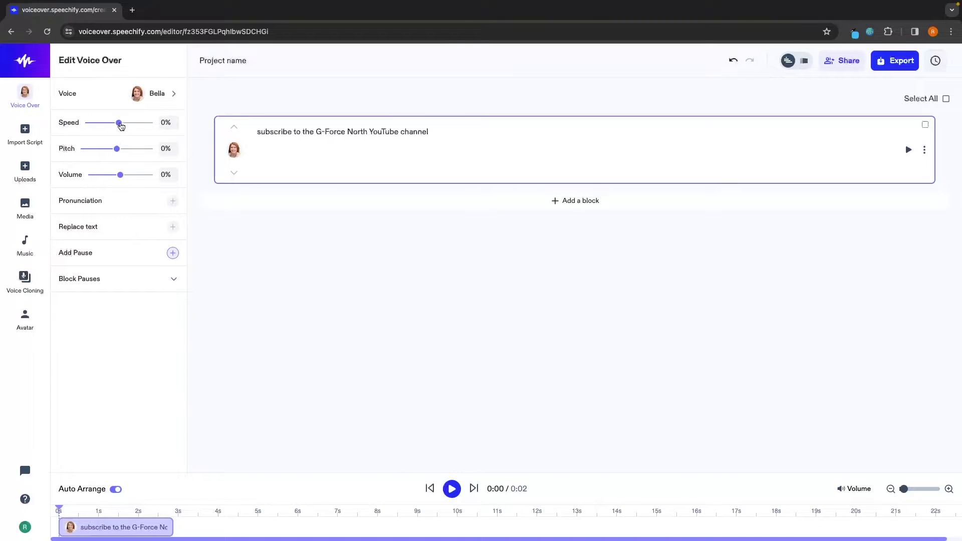
# Set the Speed slider to 20%, leave the pause presets unused, and play the block
pyautogui.moveTo(121, 125); pyautogui.dragTo(120, 176)
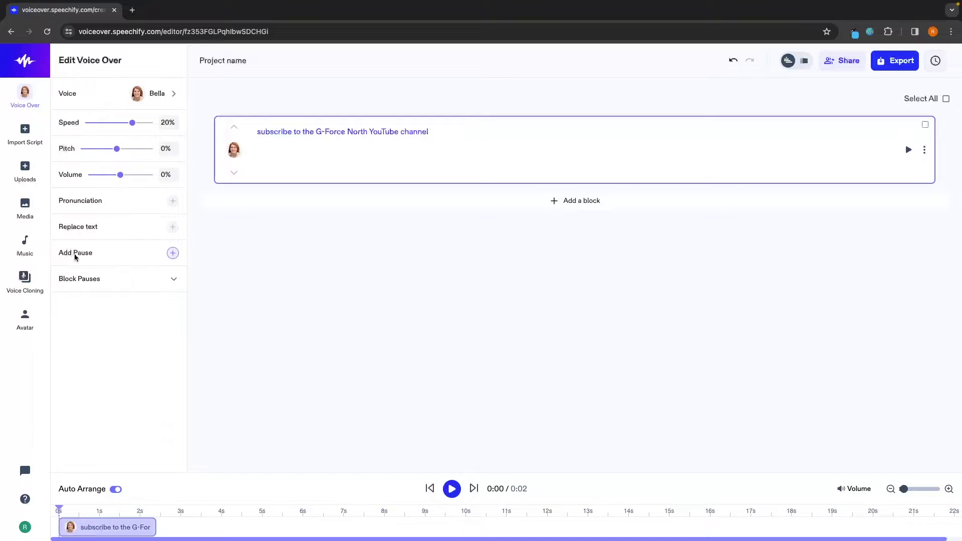
pyautogui.click(172, 252)
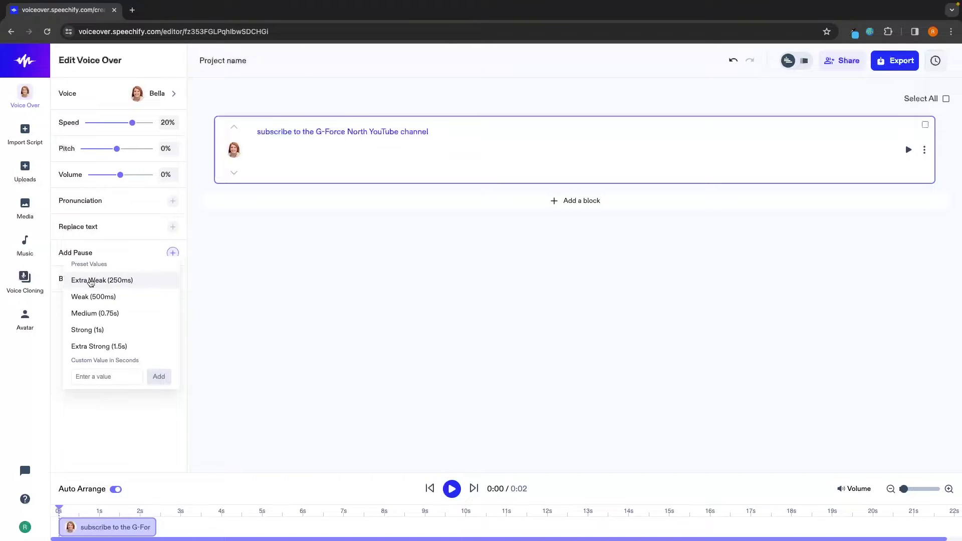
pyautogui.click(218, 295)
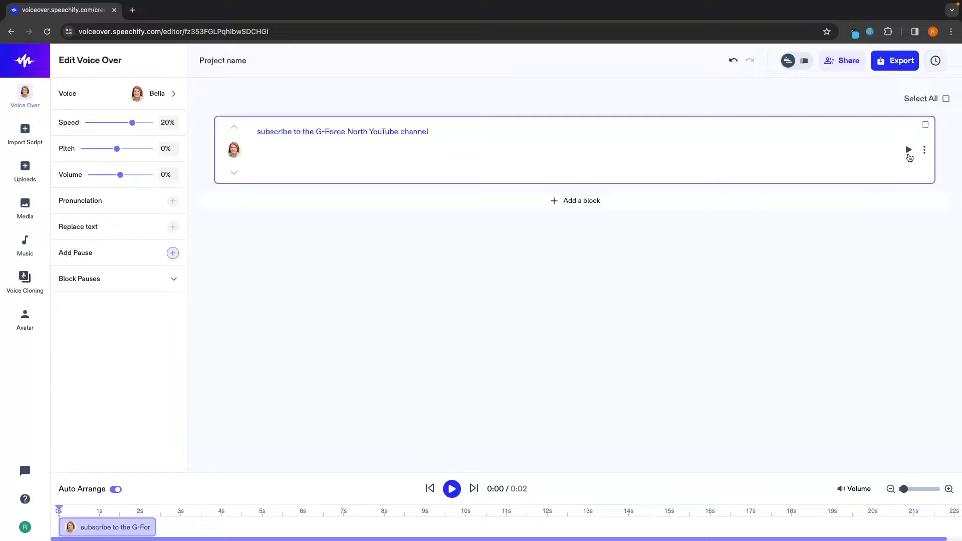
pyautogui.click(908, 150)
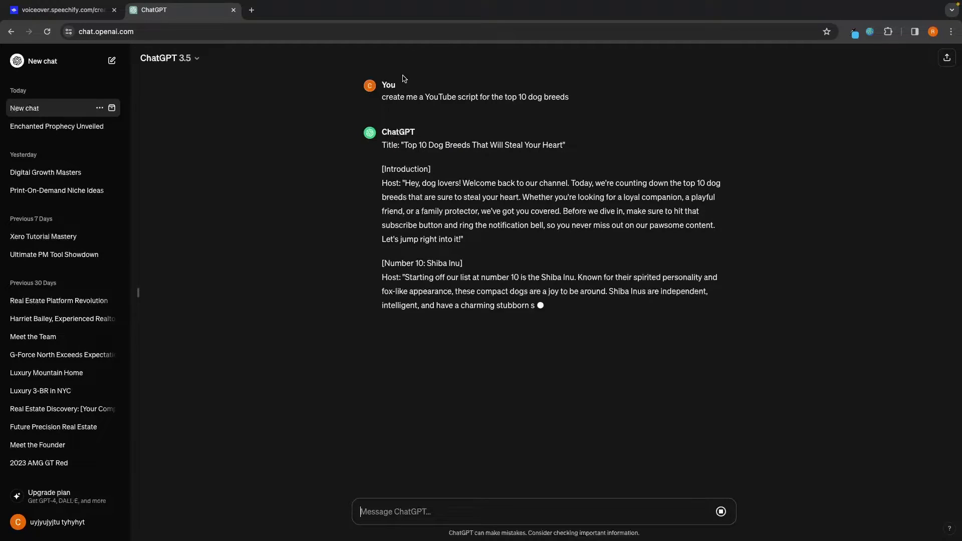
# Select and copy ChatGPT's Top 10 dog breeds YouTube script reply
pyautogui.moveTo(376, 97); pyautogui.dragTo(570, 99)
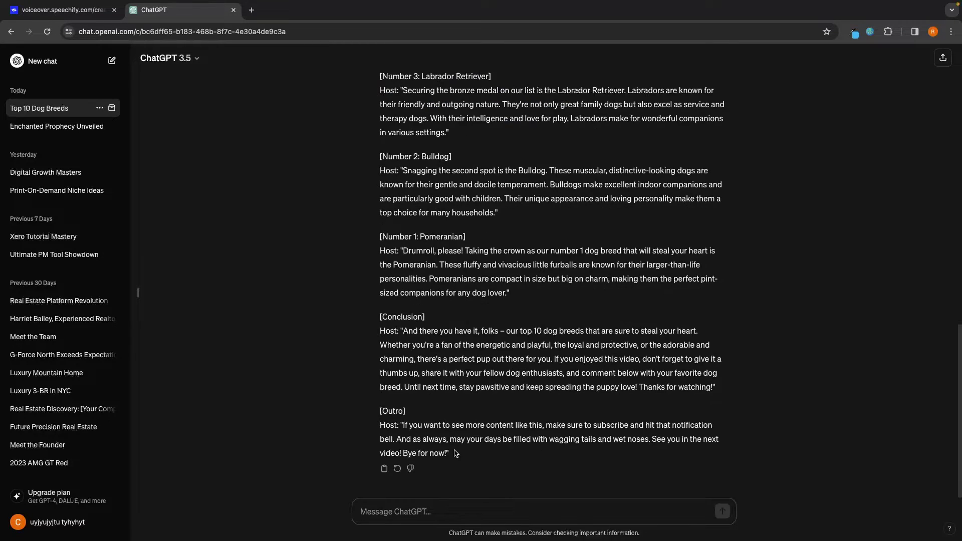
pyautogui.moveTo(453, 453); pyautogui.dragTo(381, 153)
# Paste the dog breeds script over the existing block text in the editor
pyautogui.hotkey('ctrl', 'shift', 'Tab')
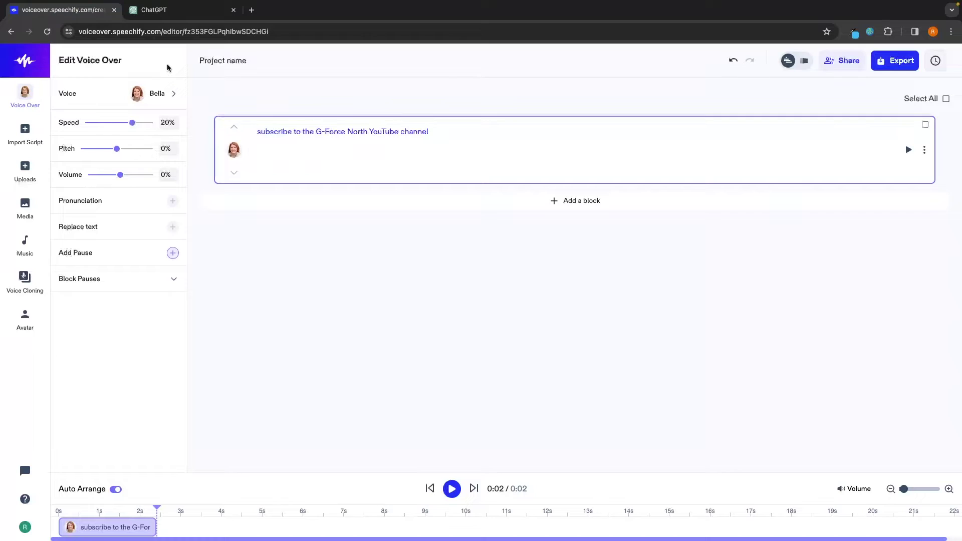
pyautogui.moveTo(462, 138); pyautogui.dragTo(255, 133)
pyautogui.hotkey('ctrl', 'v')
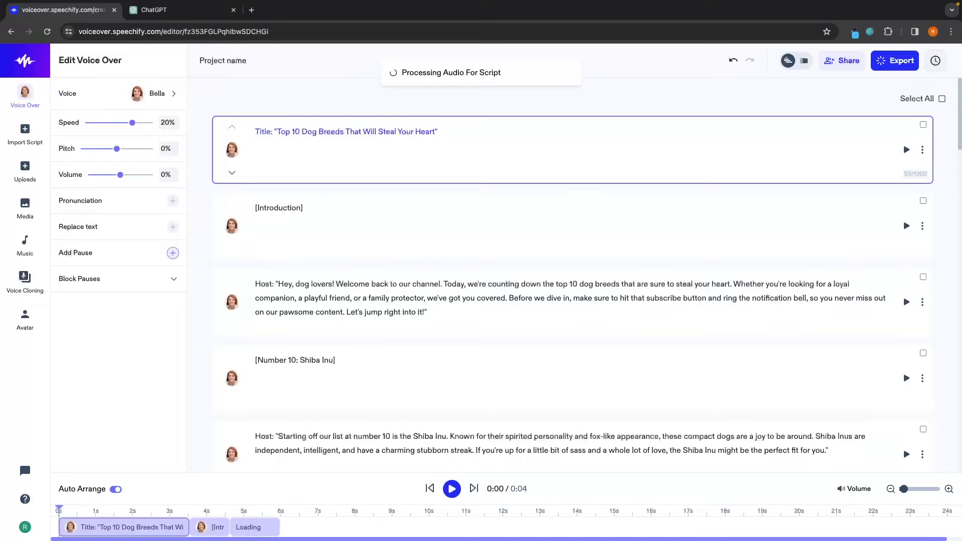
pyautogui.scroll(-3, 362, 223)
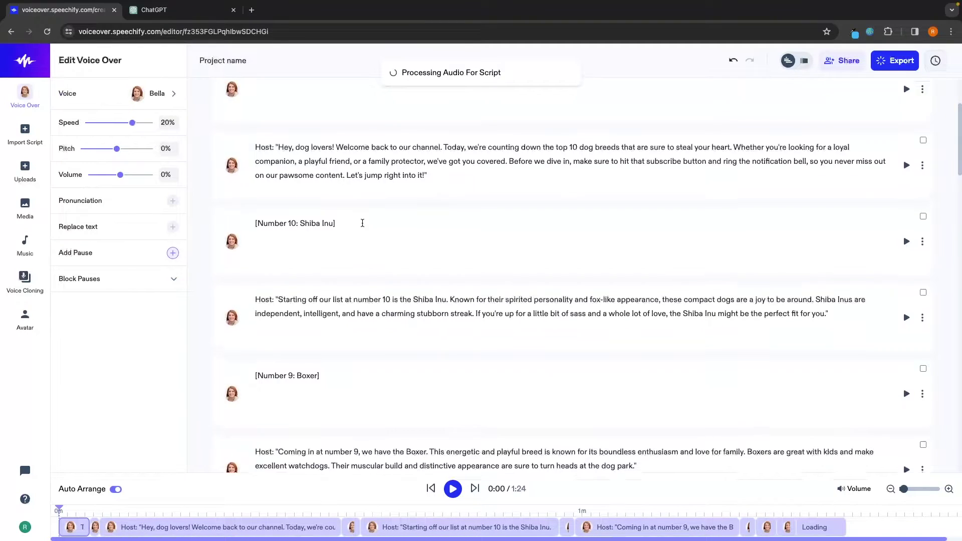
# Delete the [Introduction] placeholder text and remove its empty block
pyautogui.click(335, 212)
pyautogui.tripleClick(314, 211)
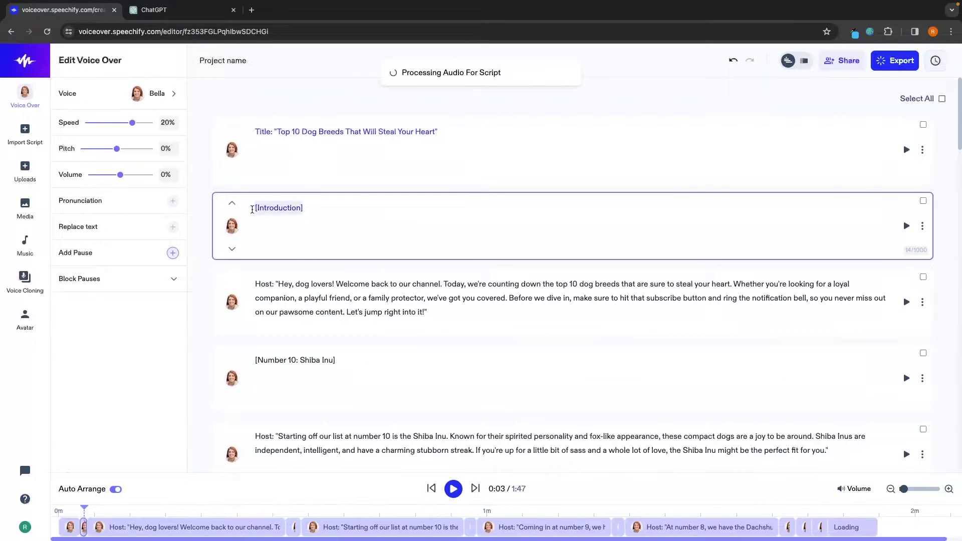
pyautogui.press('BackSpace')
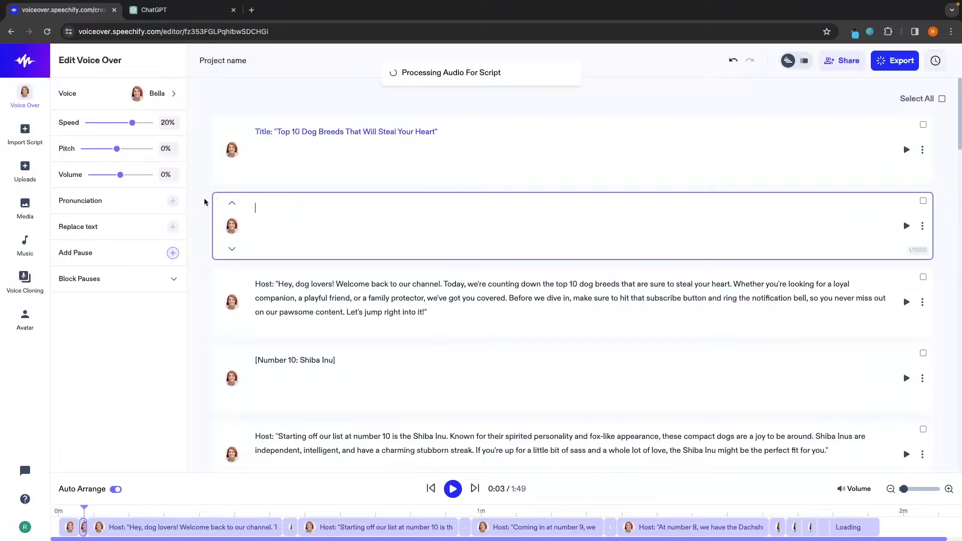
pyautogui.click(922, 226)
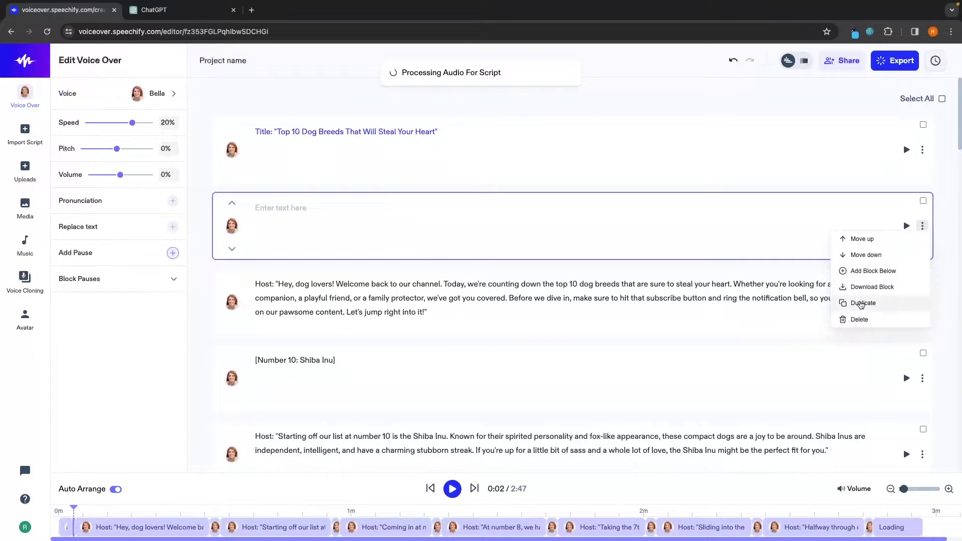
pyautogui.click(859, 320)
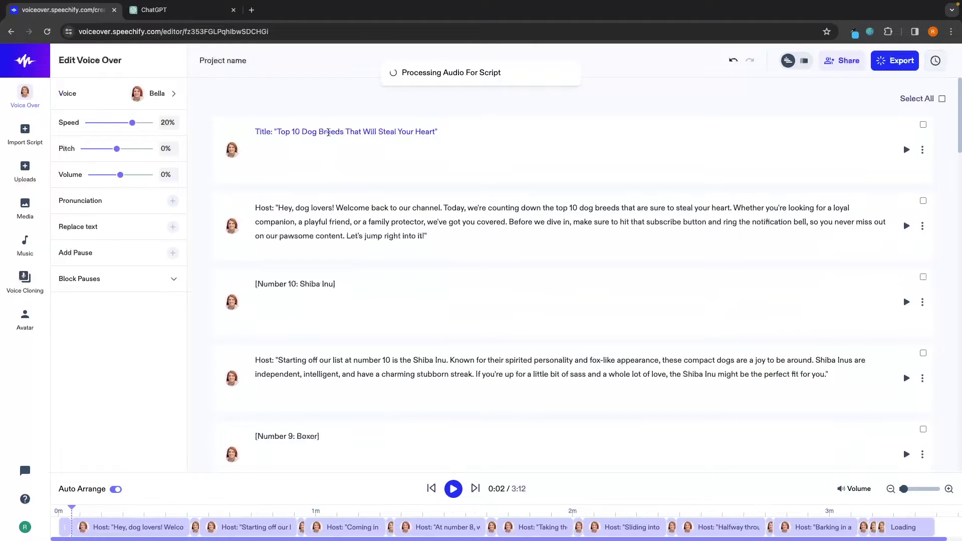
# Strip the 'Title:' label and trailing quotation mark from the title line
pyautogui.click(278, 131)
pyautogui.press('BackSpace')
pyautogui.press('BackSpace')
pyautogui.press('BackSpace')
pyautogui.press('BackSpace')
pyautogui.press('BackSpace')
pyautogui.press('BackSpace')
pyautogui.press('BackSpace')
pyautogui.press('BackSpace')
pyautogui.click(418, 131)
pyautogui.press('BackSpace')
pyautogui.press('BackSpace')
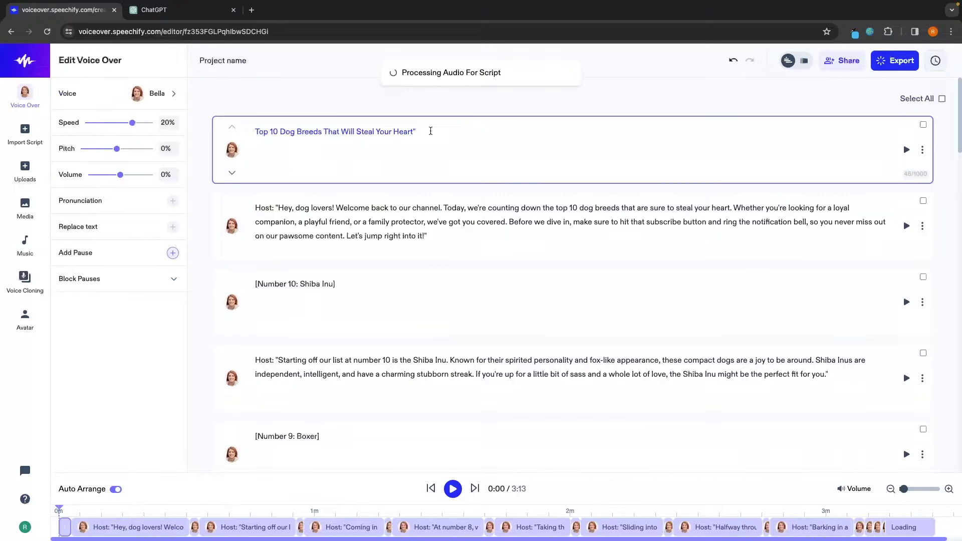
# Play the voice-over from 0m for a few seconds, then stop
pyautogui.scroll(-1, 421, 157)
pyautogui.scroll(-5, 404, 307)
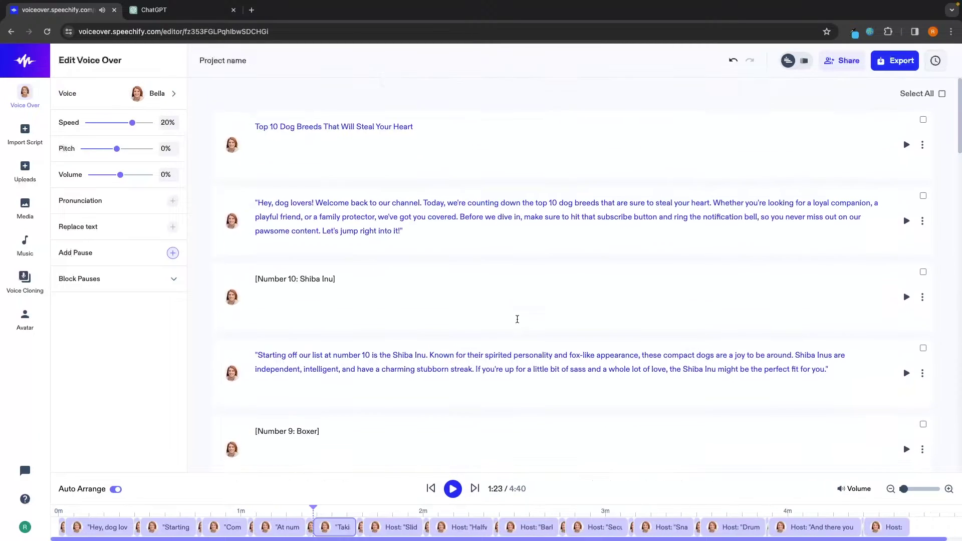
pyautogui.scroll(-8, 404, 308)
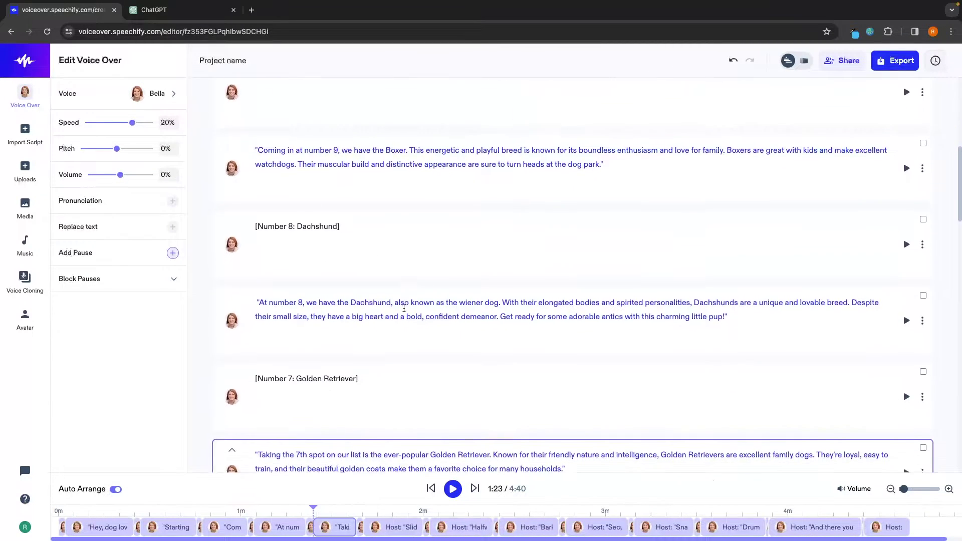
pyautogui.scroll(-1, 320, 330)
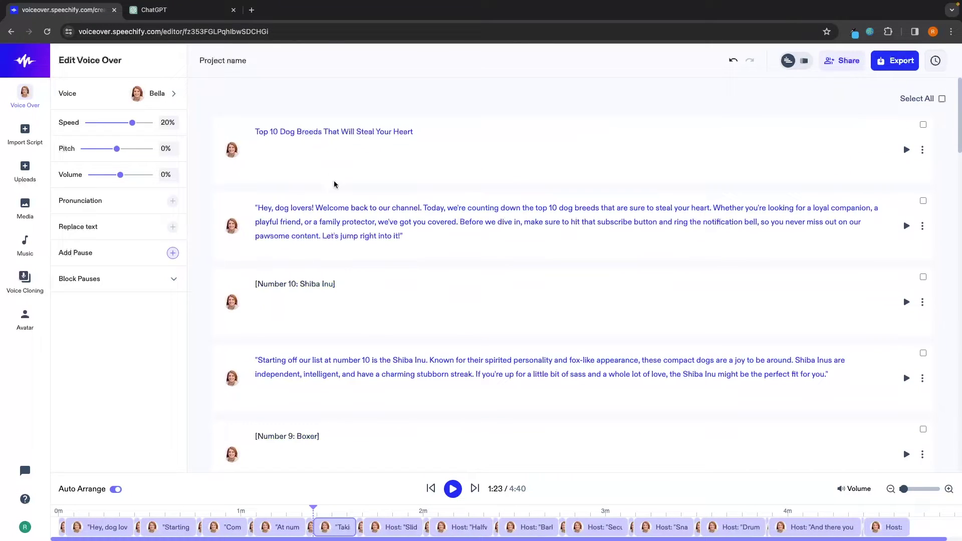
pyautogui.click(60, 510)
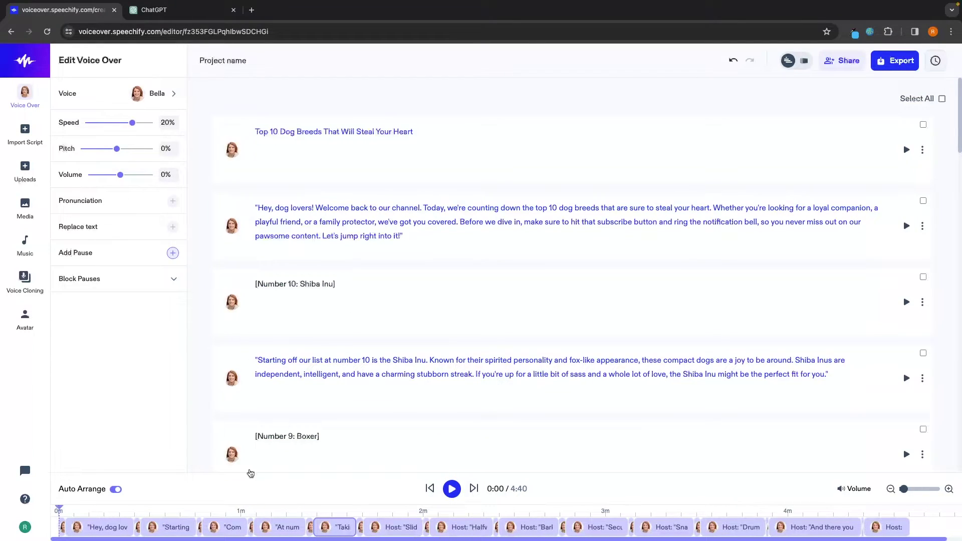
pyautogui.click(451, 490)
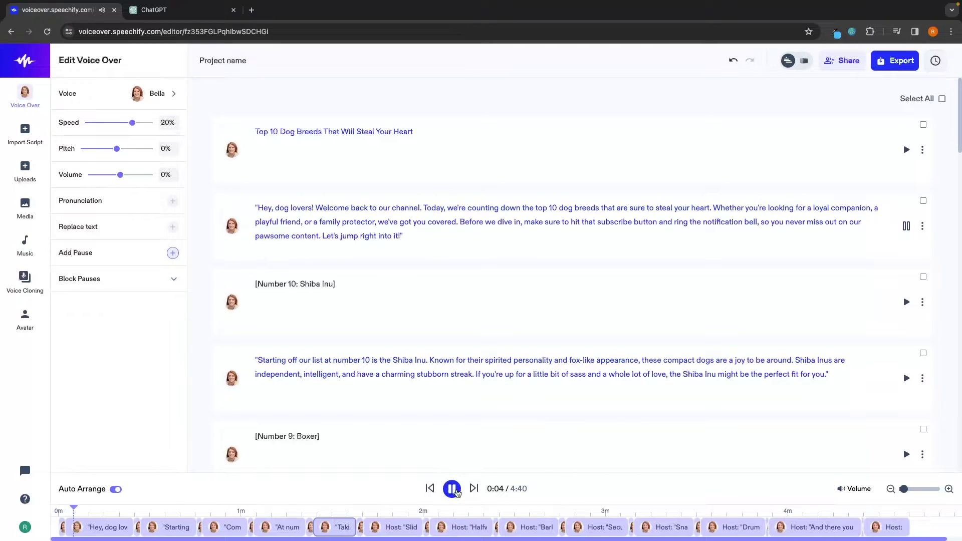
pyautogui.press('space')
# Raise narration speed to 40%, then undo to restore the Title- and Host-labelled script
pyautogui.moveTo(133, 129); pyautogui.dragTo(146, 129)
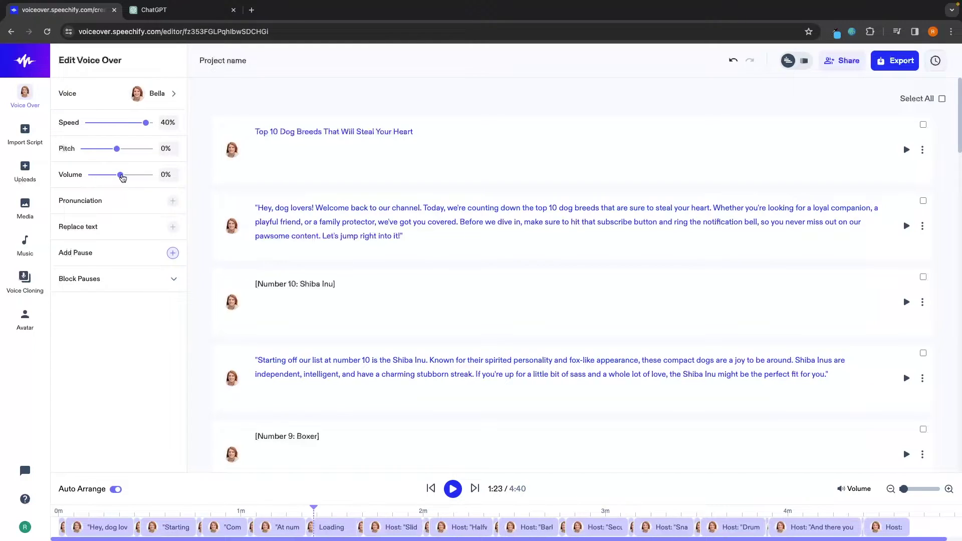
pyautogui.hotkey('ctrl', 'z')
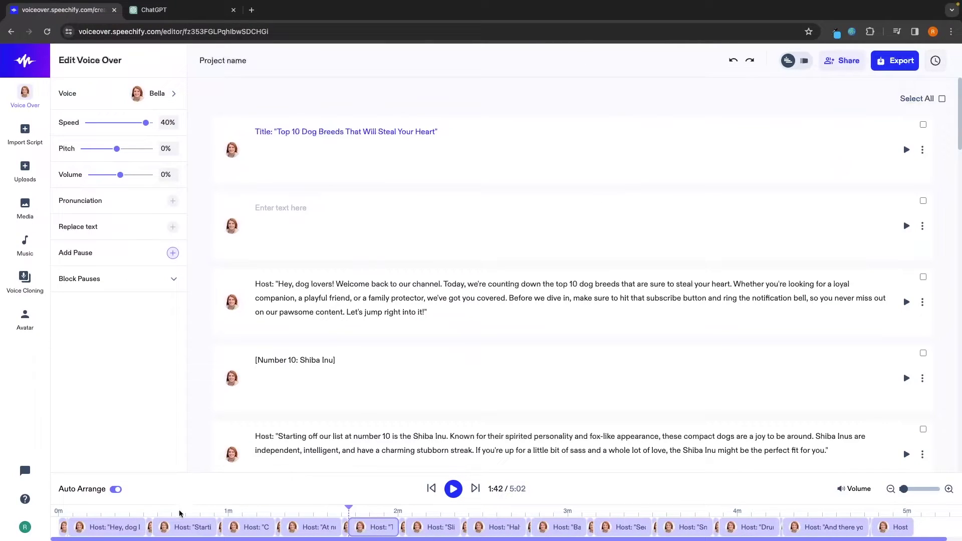
pyautogui.moveTo(44, 509); pyautogui.dragTo(20, 510)
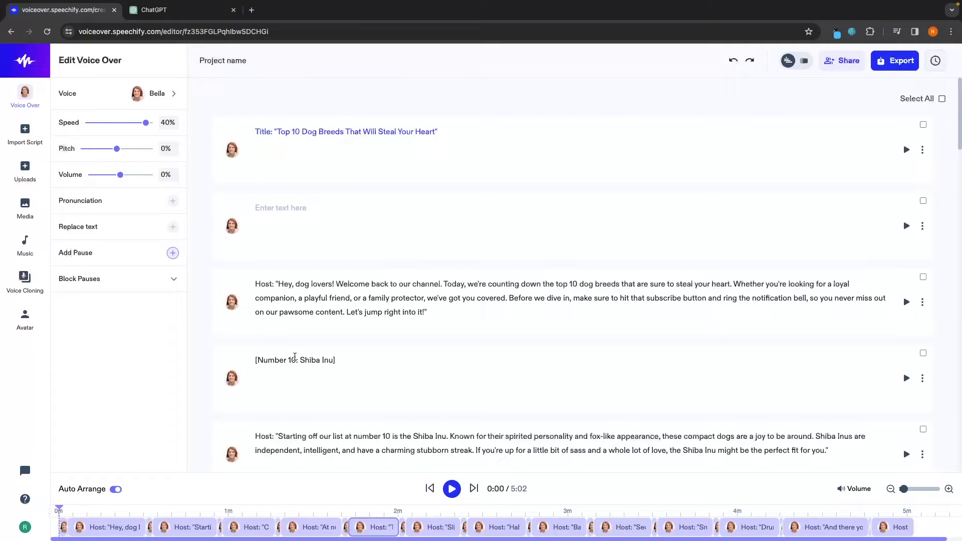
# Play briefly, then assign the Oscar voice to the title block
pyautogui.press('space')
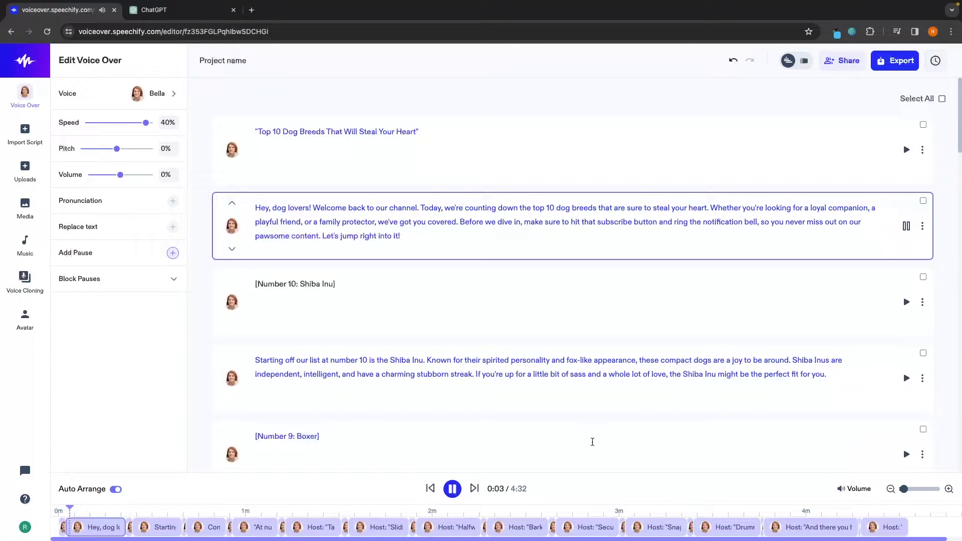
pyautogui.press('space')
pyautogui.click(400, 134)
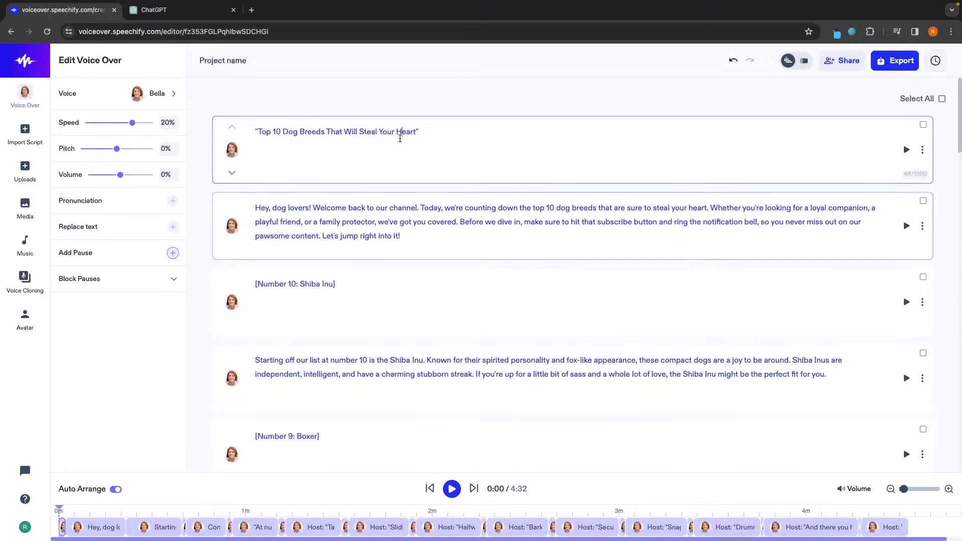
pyautogui.click(359, 283)
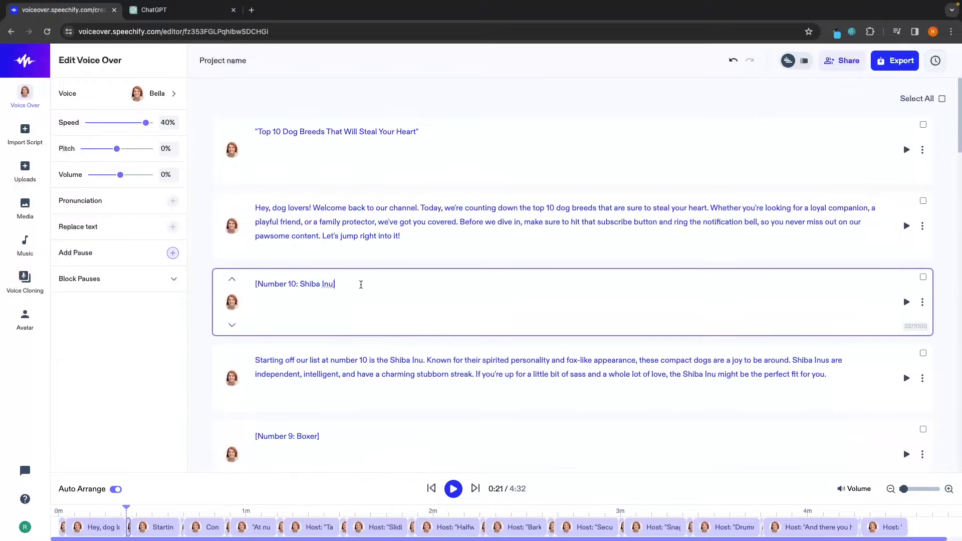
pyautogui.click(397, 153)
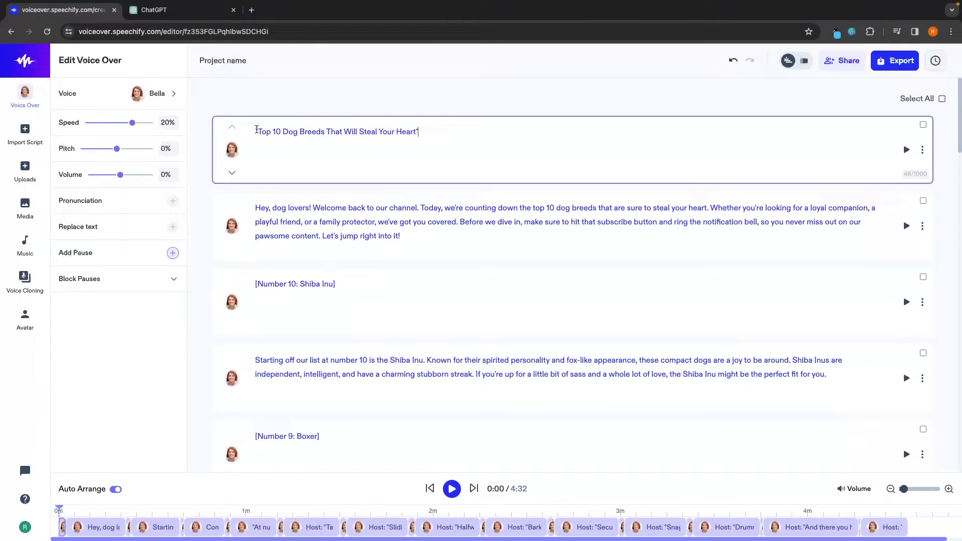
pyautogui.click(172, 95)
pyautogui.click(94, 144)
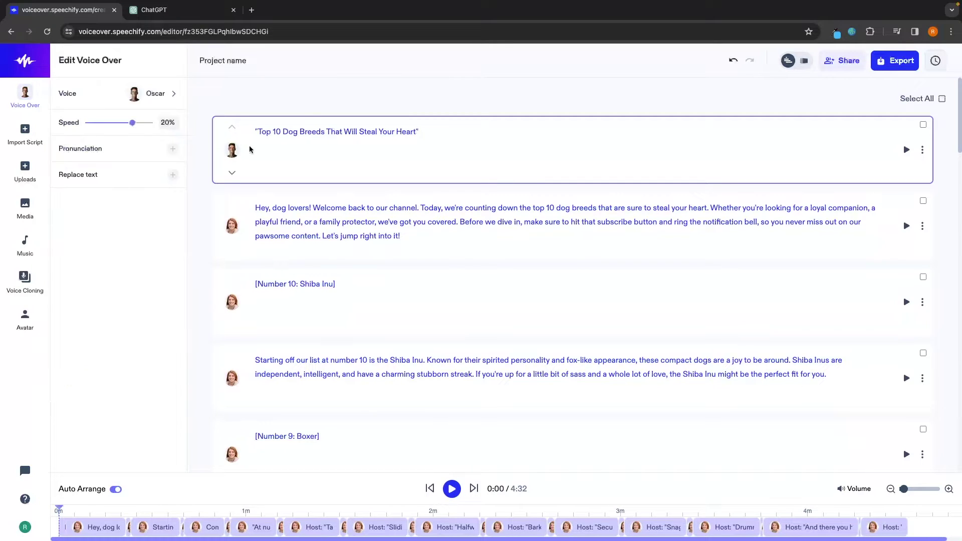
# Assign Oscar to the Number 10: Shiba Inu and Number 9: Boxer headings
pyautogui.click(346, 281)
pyautogui.click(165, 93)
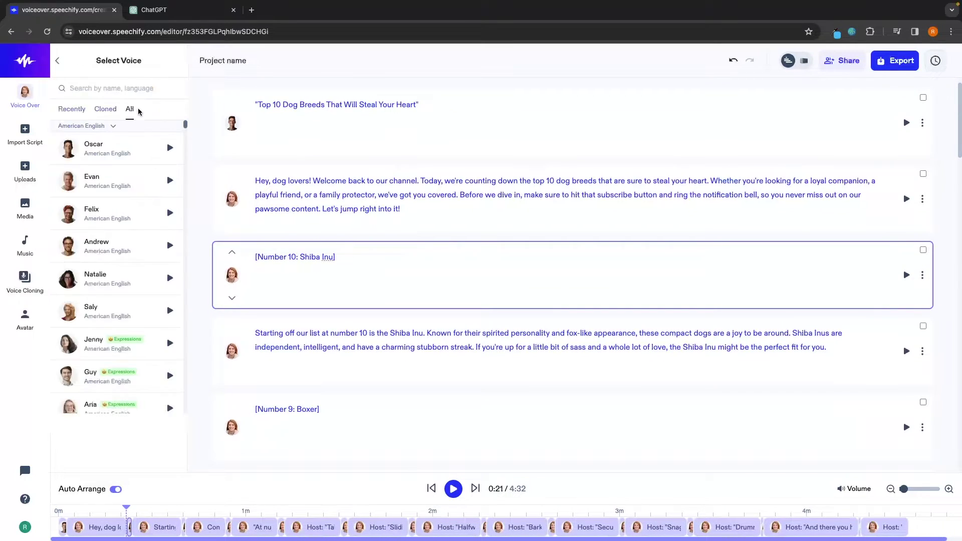
pyautogui.click(114, 155)
pyautogui.click(304, 395)
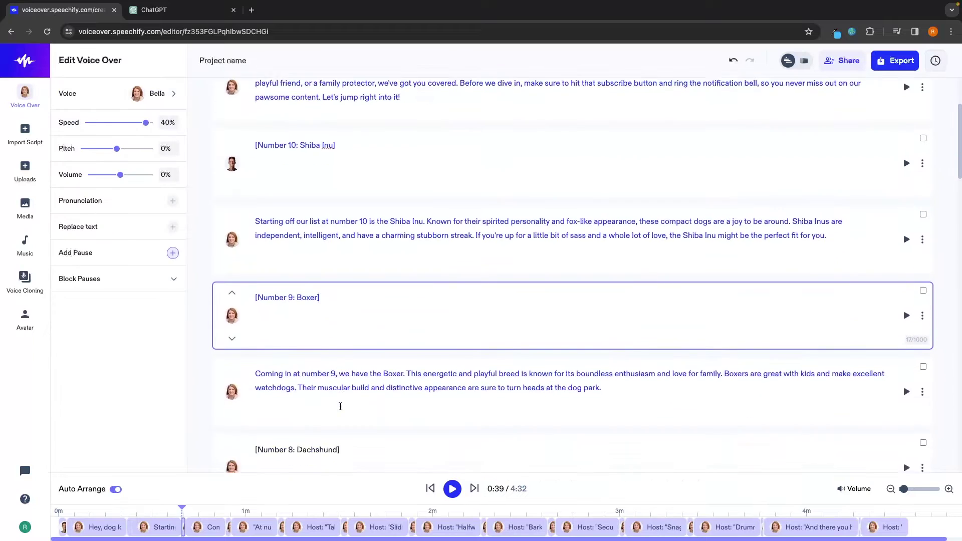
pyautogui.click(134, 96)
pyautogui.click(115, 149)
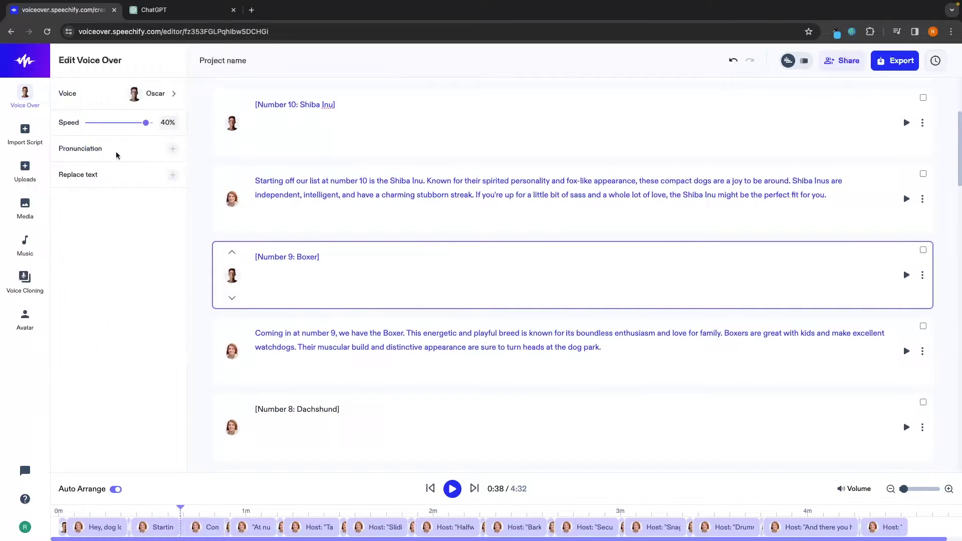
pyautogui.scroll(3, 356, 223)
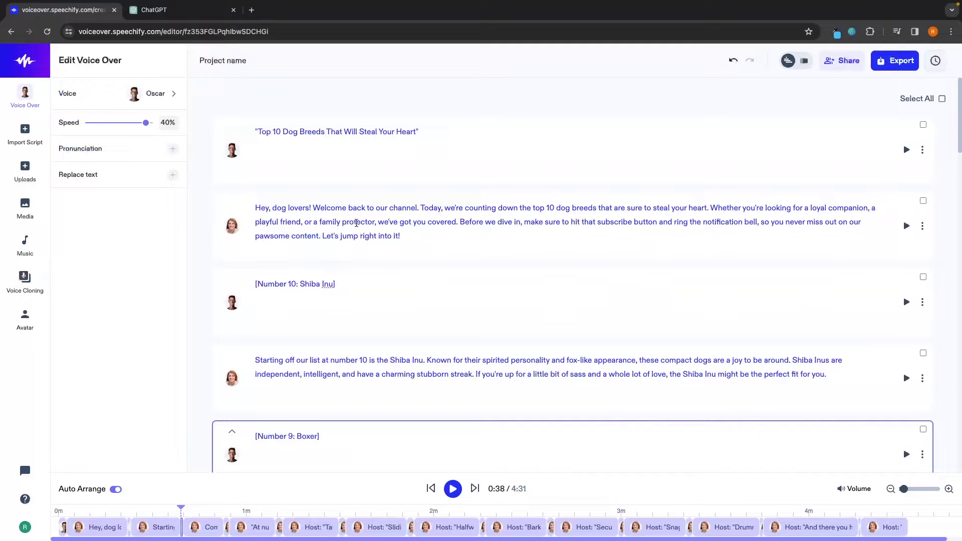
# Play back the 4:31 voice-over, then open the script import options
pyautogui.press('space')
pyautogui.press('space')
pyautogui.click(28, 134)
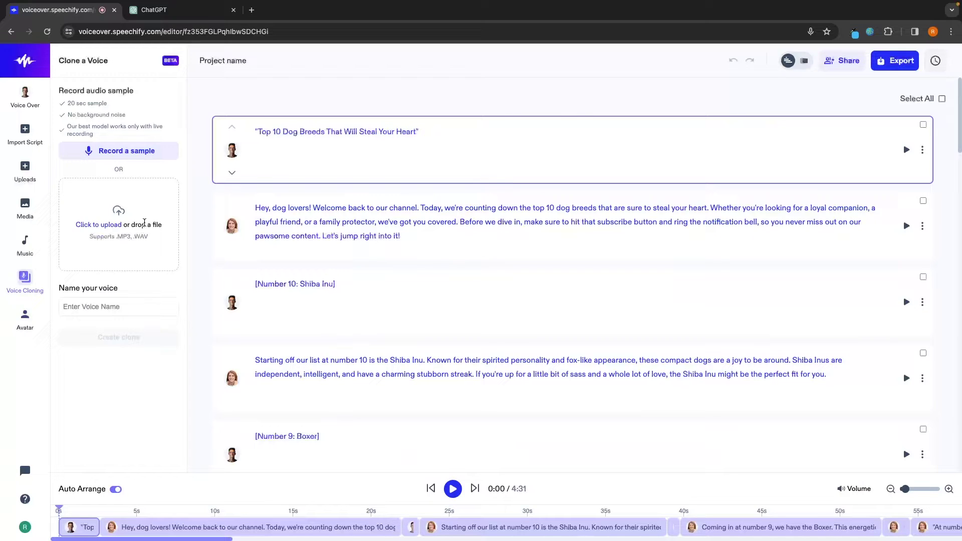
# Record a 21-second voice sample, sign the cloning terms with your full name, and submit it
pyautogui.click(122, 153)
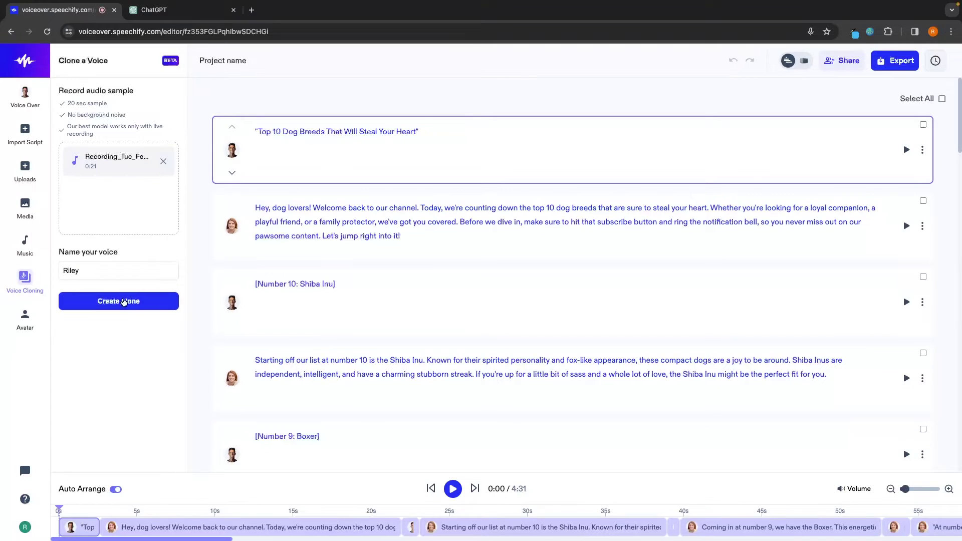
pyautogui.click(123, 302)
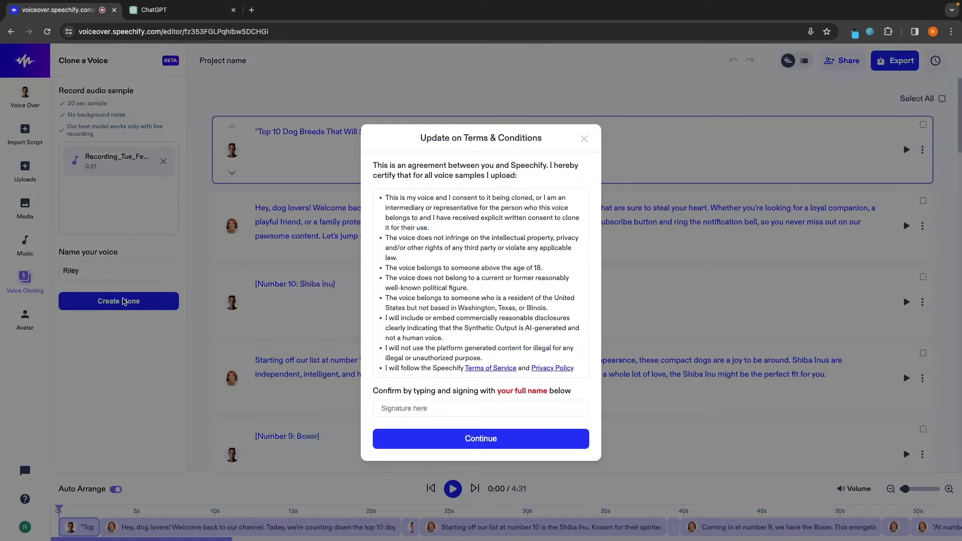
pyautogui.click(414, 410)
pyautogui.write('Riley hol')
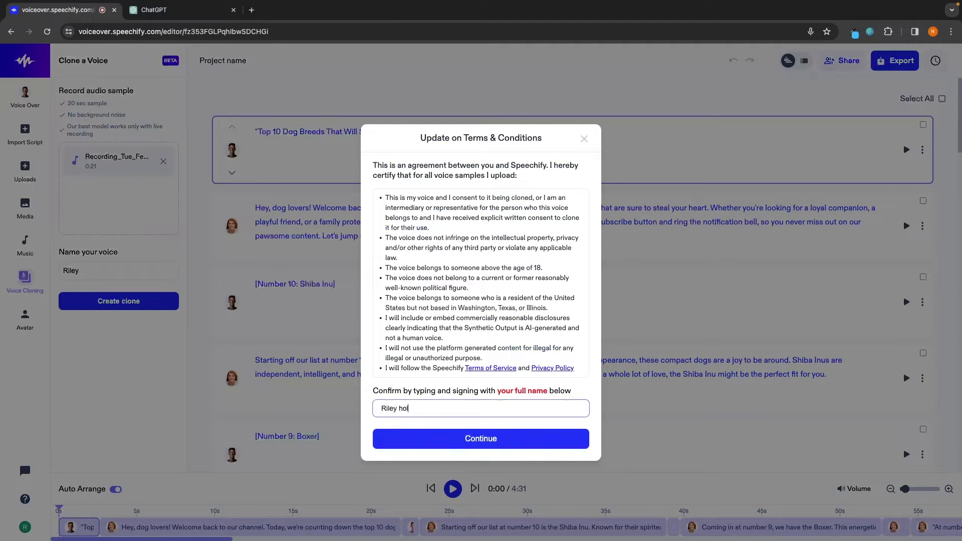
pyautogui.write('den')
pyautogui.click(478, 447)
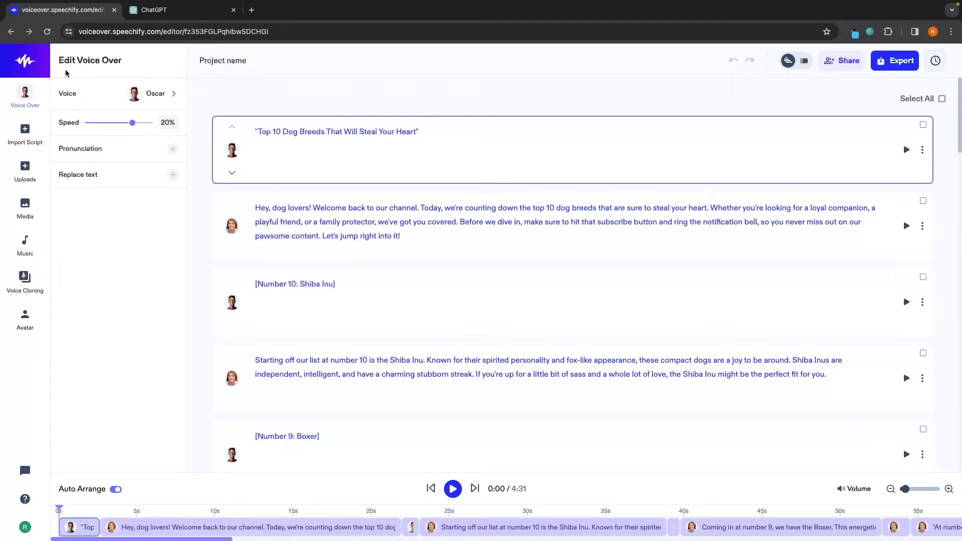
# From the Home dashboard, start a new AI Avatar project
pyautogui.click(26, 64)
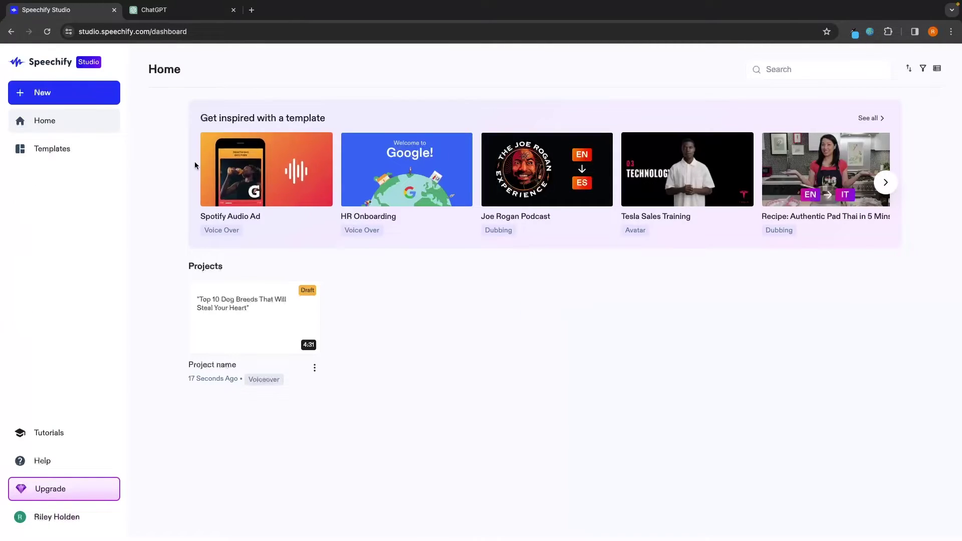
pyautogui.click(54, 97)
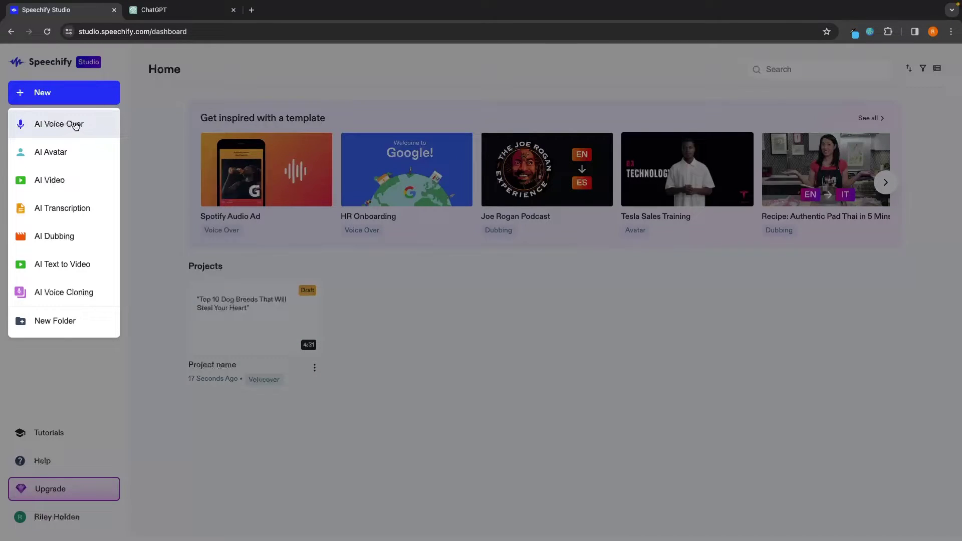
pyautogui.click(60, 158)
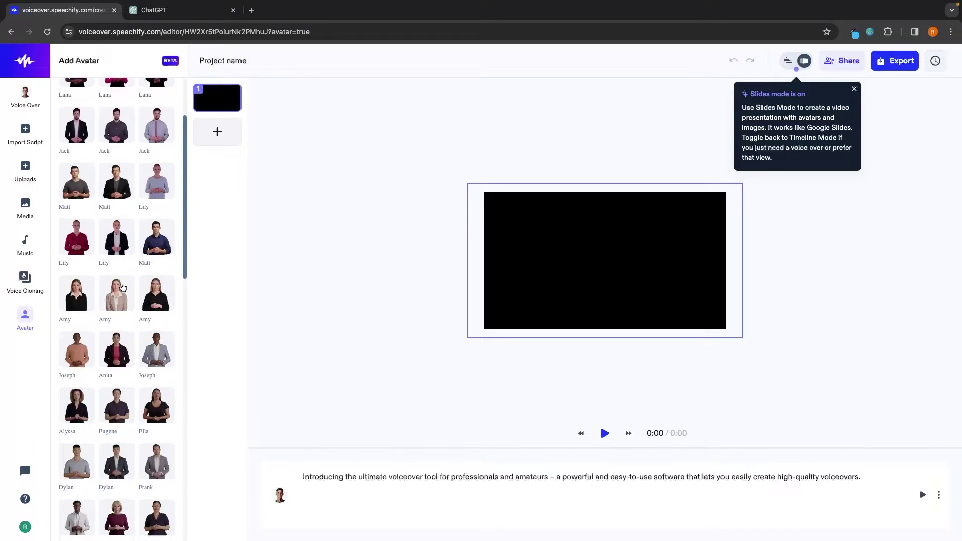
# Add the second Dylan avatar to slide 1 and try another slide background colour
pyautogui.scroll(-5, 122, 287)
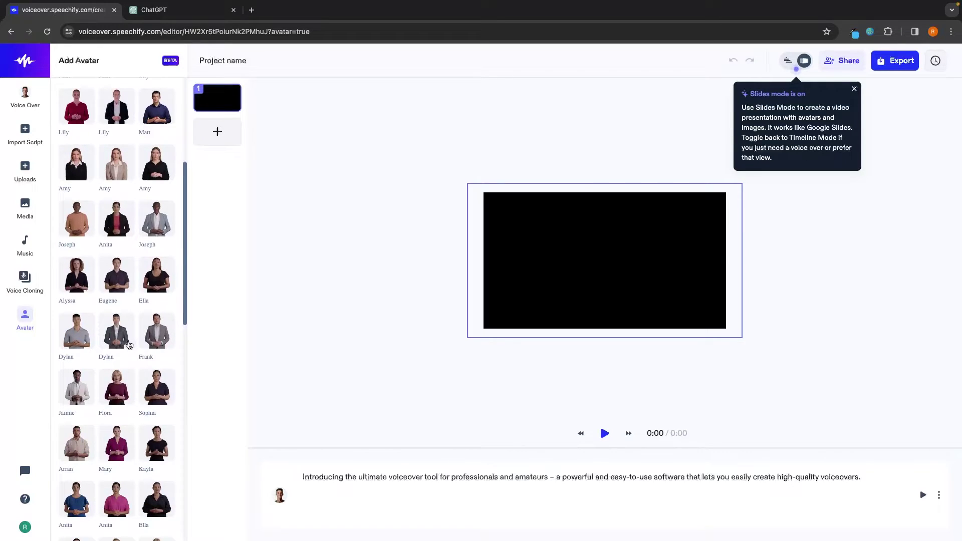
pyautogui.click(117, 341)
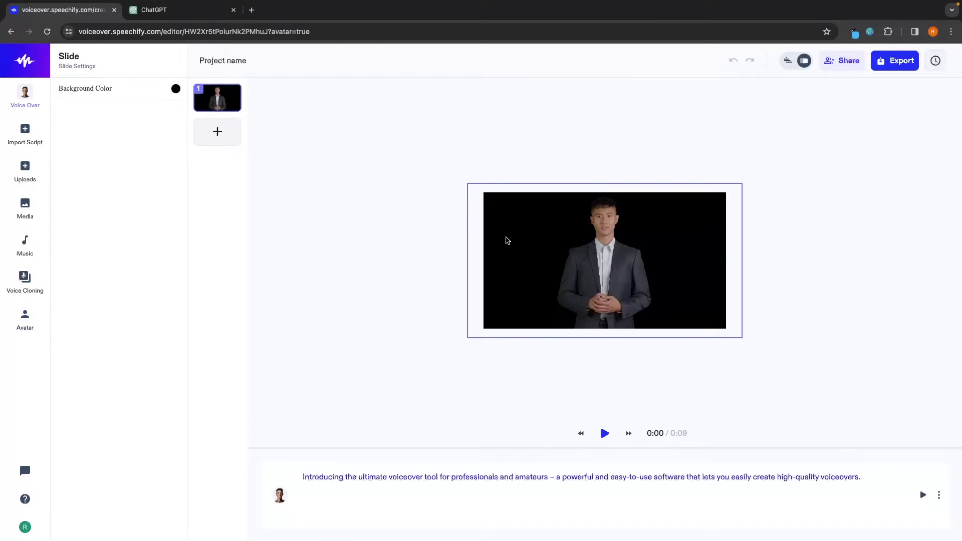
pyautogui.click(175, 89)
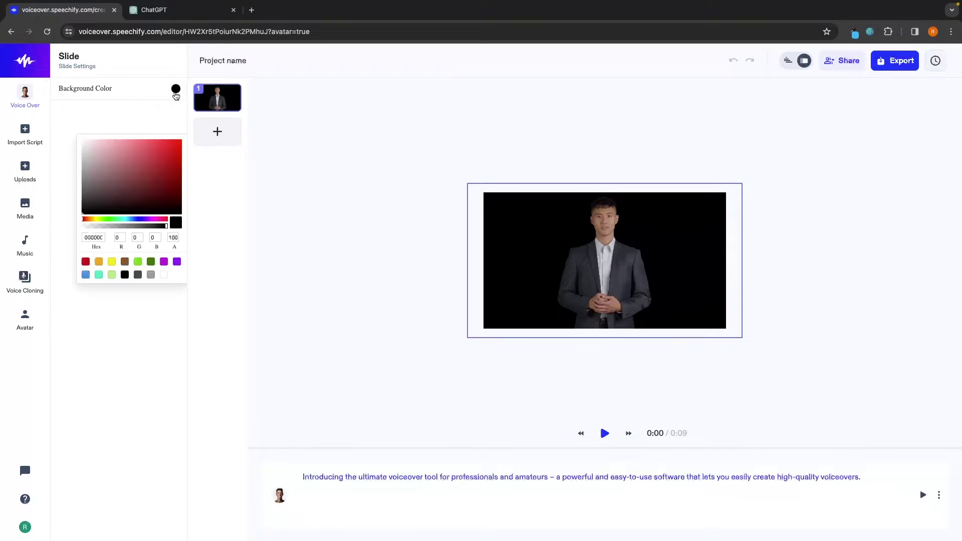
pyautogui.moveTo(120, 184); pyautogui.dragTo(44, 248)
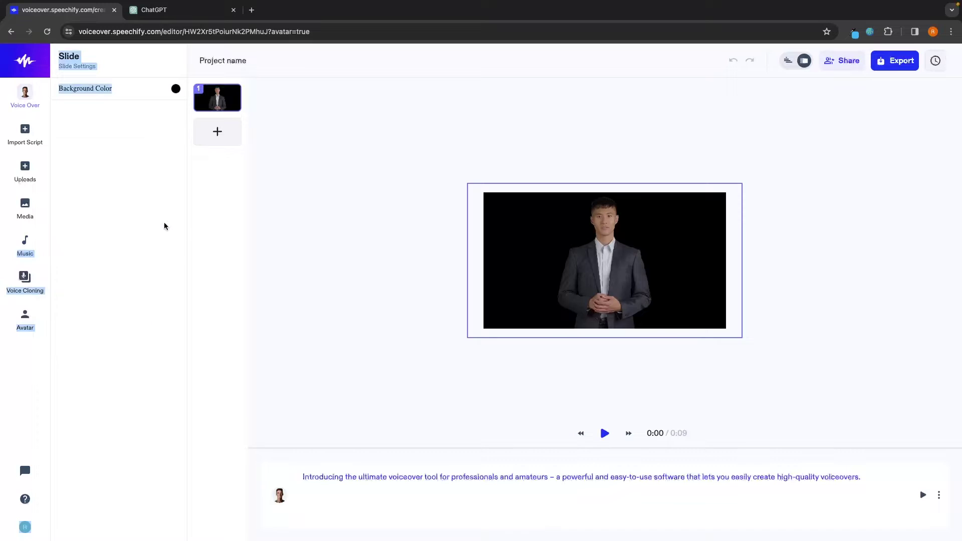
pyautogui.click(177, 225)
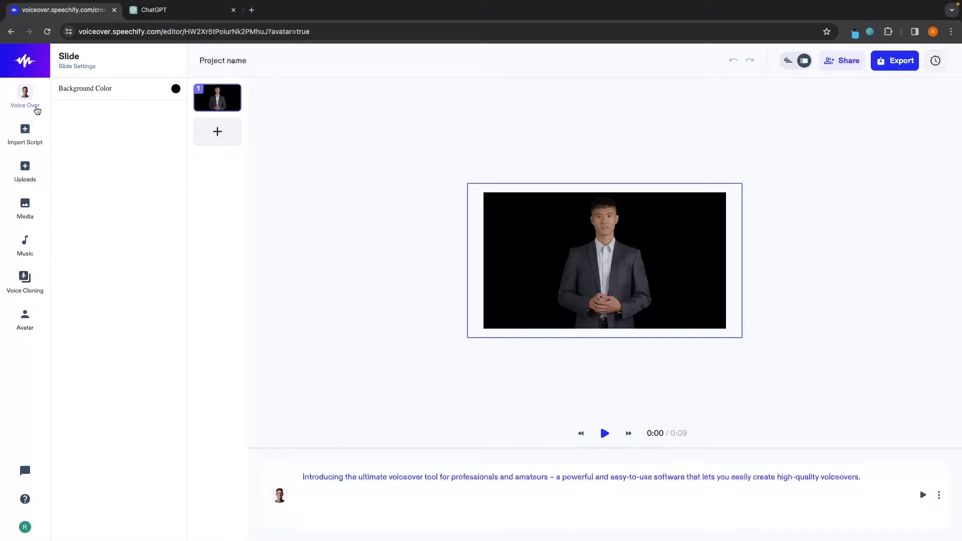
# Replace the slide script with the pasted 'Subscribe to the G-Force North YouTube channel' line
pyautogui.click(382, 494)
pyautogui.doubleClick(363, 477)
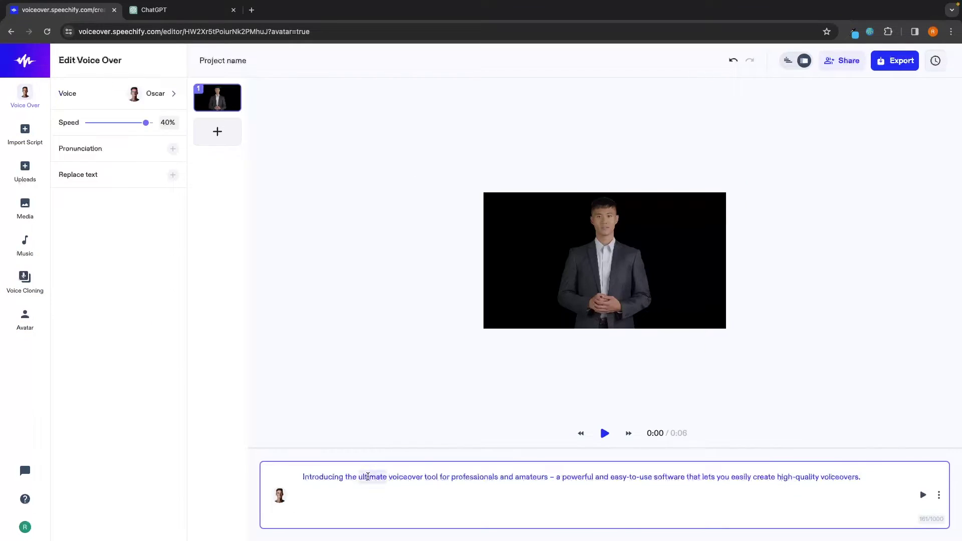
pyautogui.hotkey('ctrl', 'a')
pyautogui.press('BackSpace')
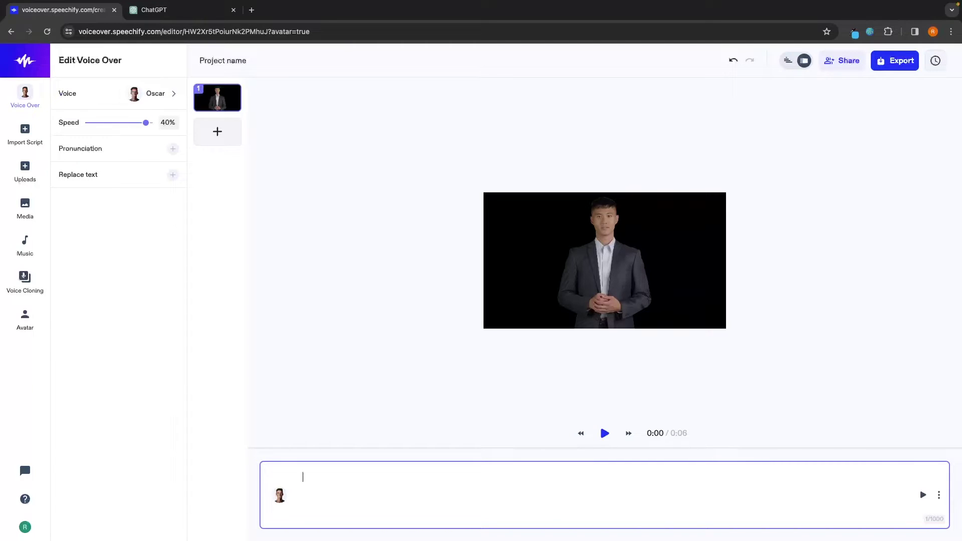
pyautogui.write('Subscribe to the G-Force North YouTube channel')
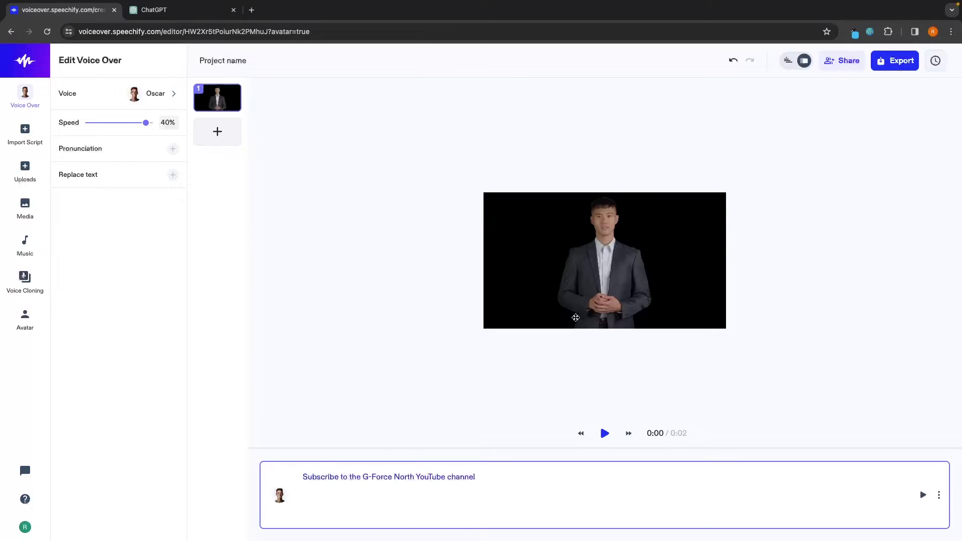
# Lower the voice speed from 40% to 20%, keeping Oscar as the voice
pyautogui.moveTo(147, 127); pyautogui.dragTo(132, 127)
pyautogui.click(157, 96)
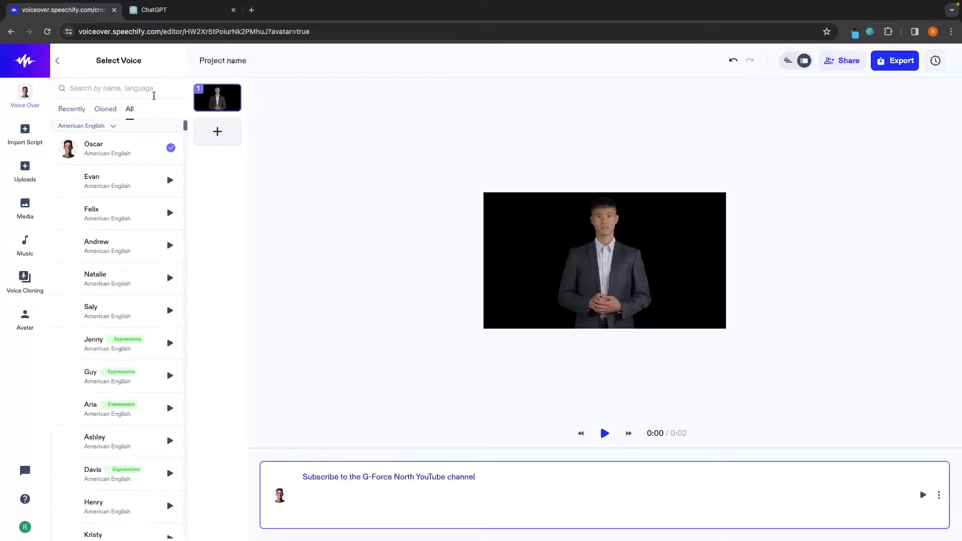
pyautogui.scroll(-1, 130, 204)
pyautogui.scroll(-3, 129, 205)
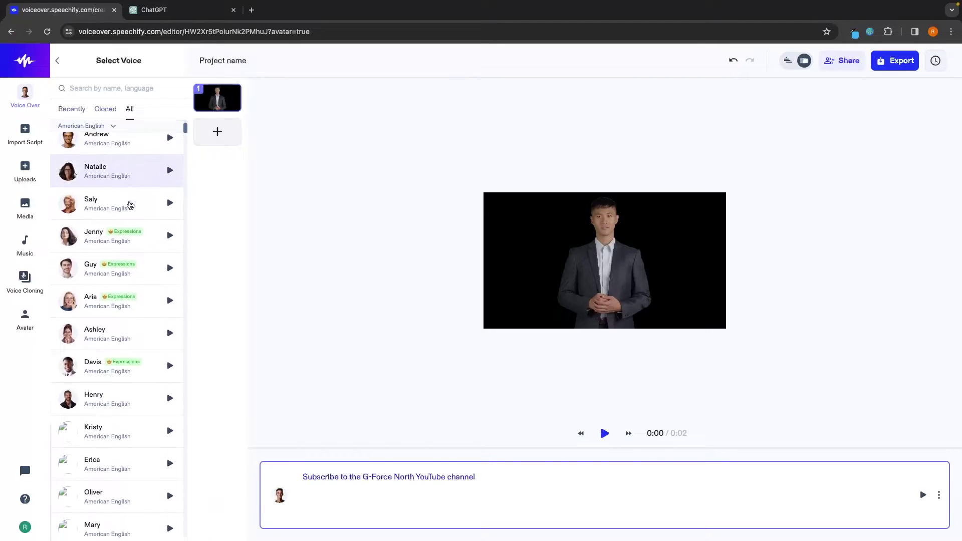
pyautogui.scroll(4, 129, 205)
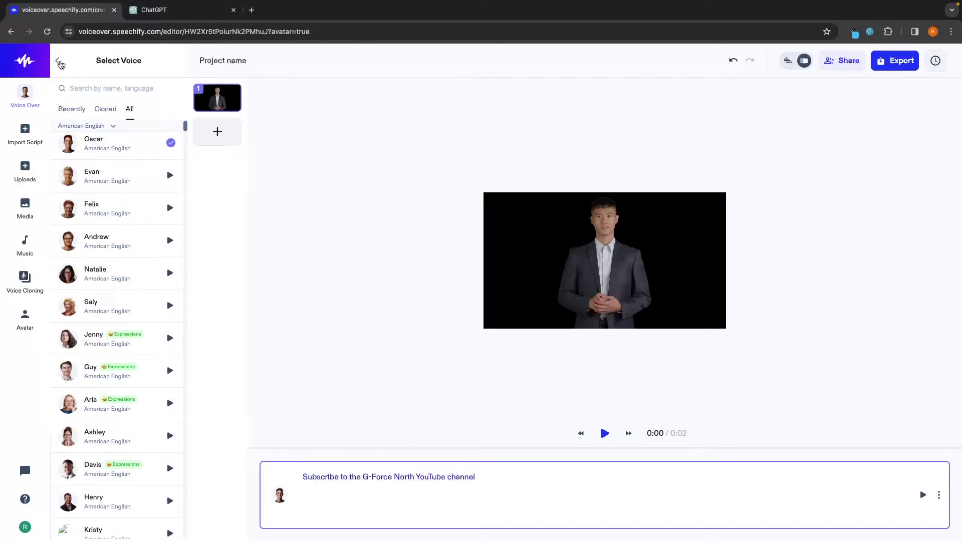
pyautogui.click(57, 61)
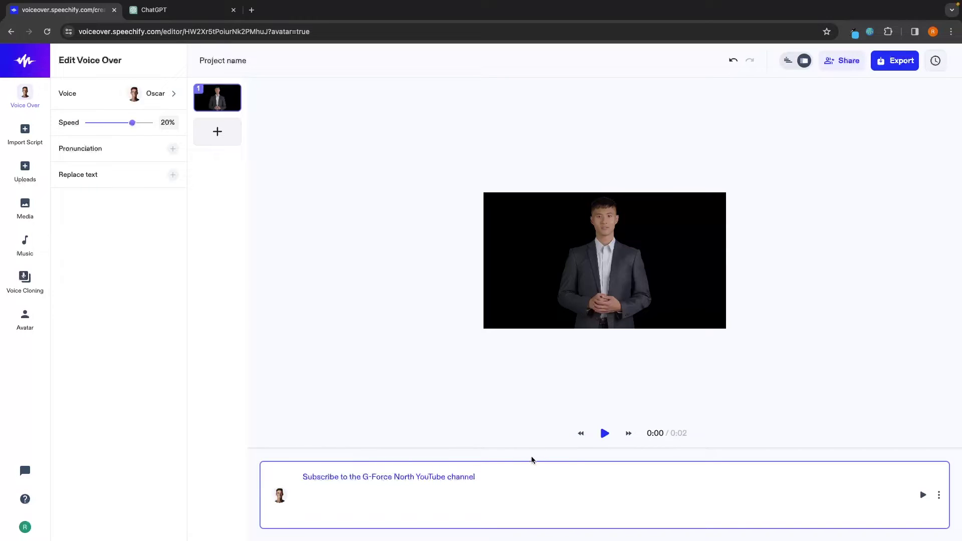
pyautogui.click(604, 432)
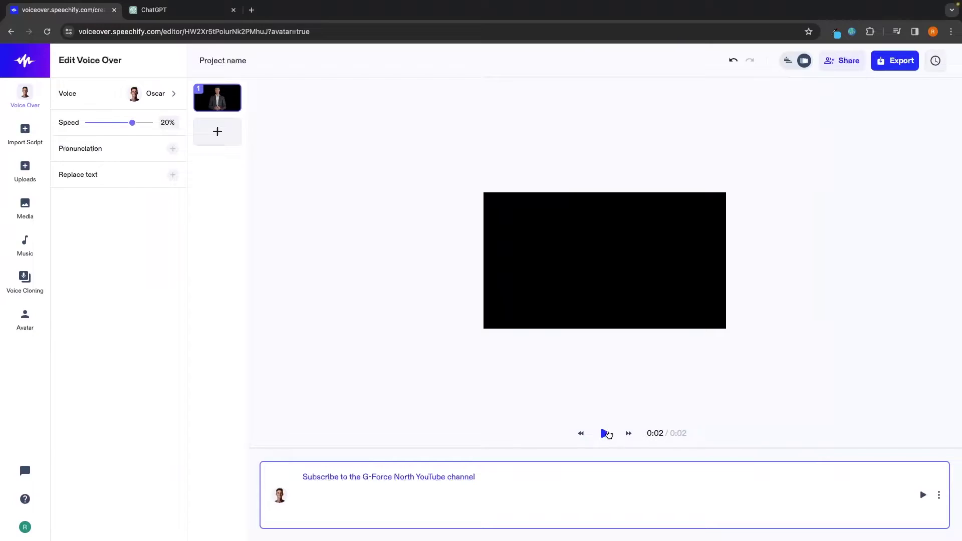
pyautogui.click(605, 433)
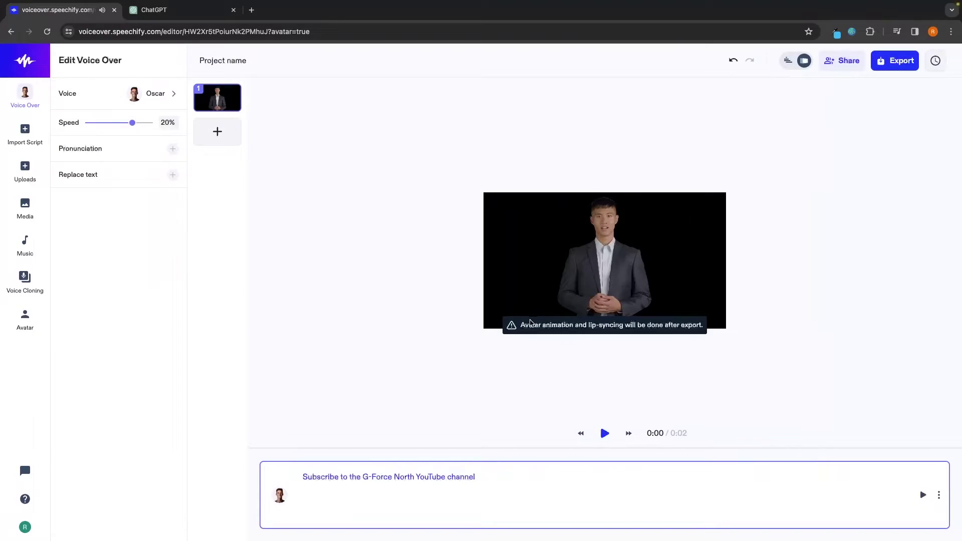
pyautogui.moveTo(520, 325); pyautogui.dragTo(649, 328)
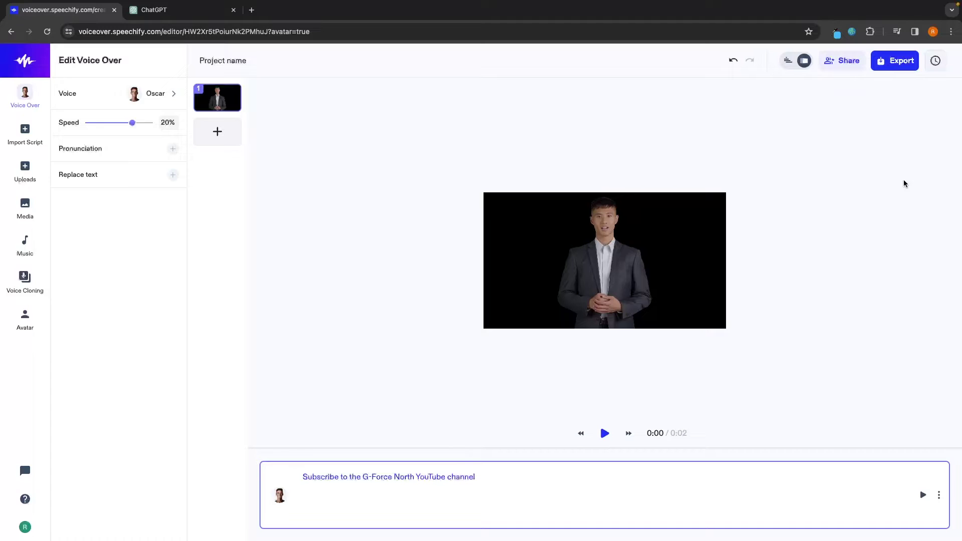
# Open the Edit Avatar panel showing Dylan, Half Body, centred 50/50, size 56.25 by 100
pyautogui.click(25, 130)
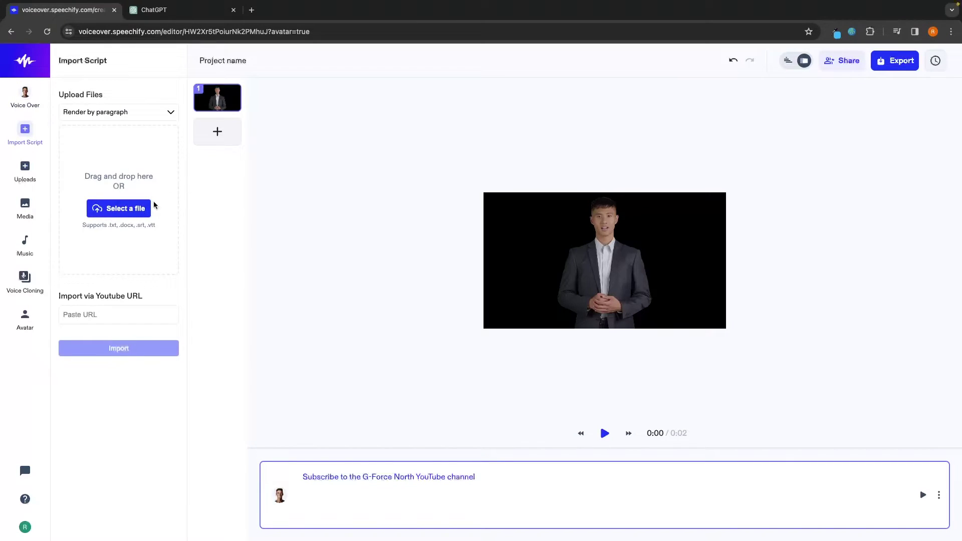
pyautogui.click(187, 199)
pyautogui.click(30, 317)
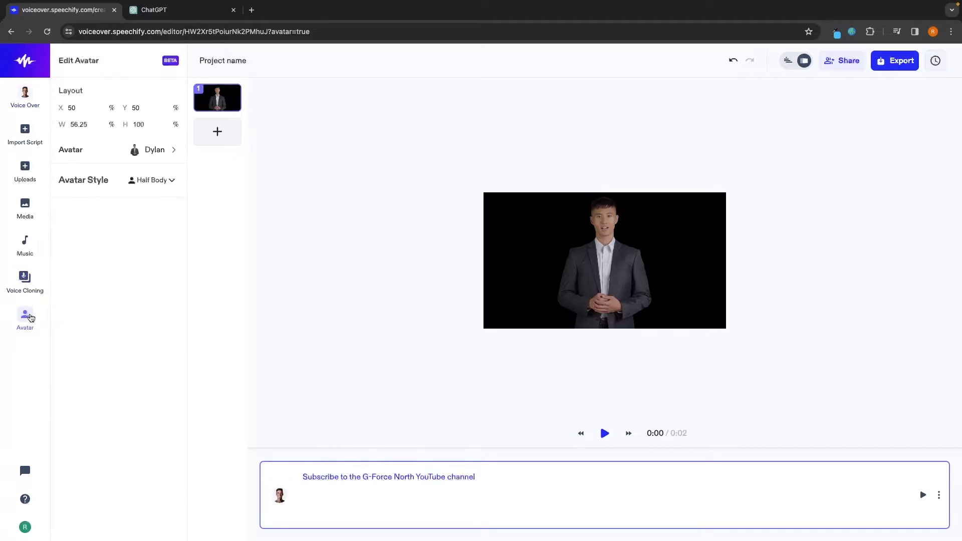
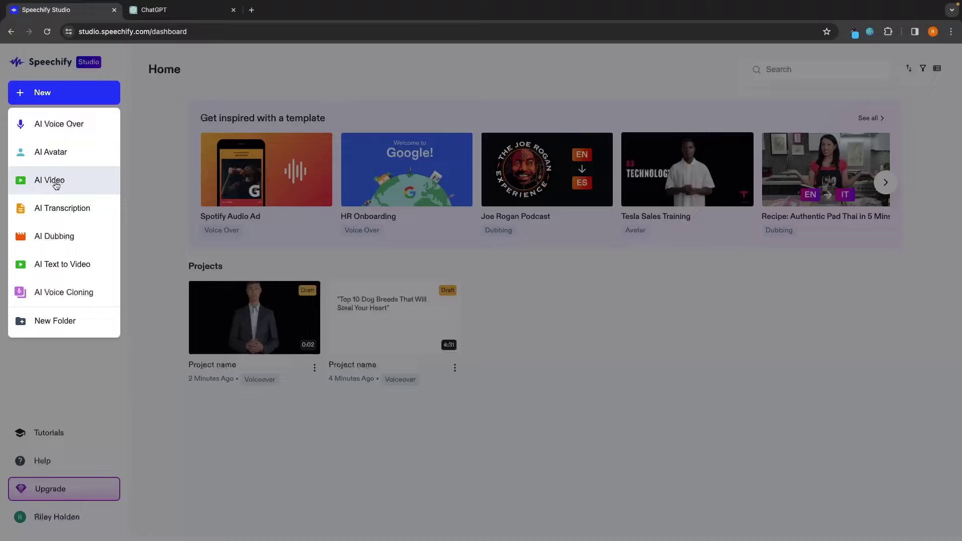
# Start a new AI Video voiceover project
pyautogui.click(56, 186)
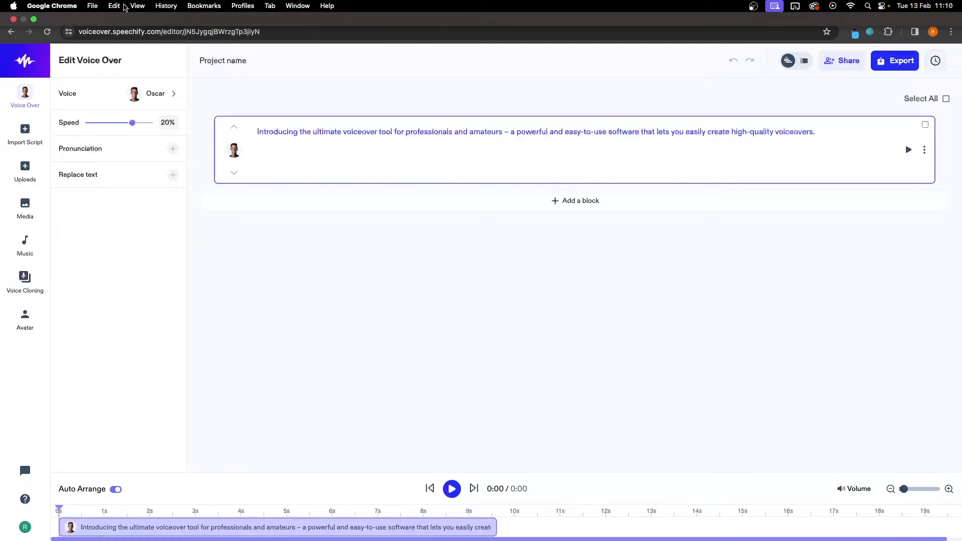
pyautogui.click(154, 10)
pyautogui.click(70, 10)
# Replace the sample sentence with the pasted Top 10 Dog Breeds script
pyautogui.click(403, 157)
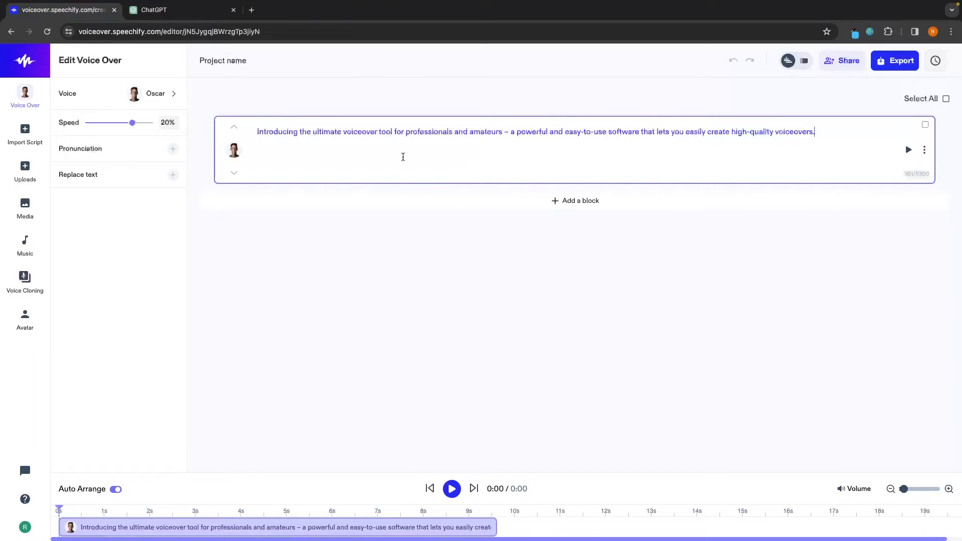
pyautogui.moveTo(830, 127); pyautogui.dragTo(252, 132)
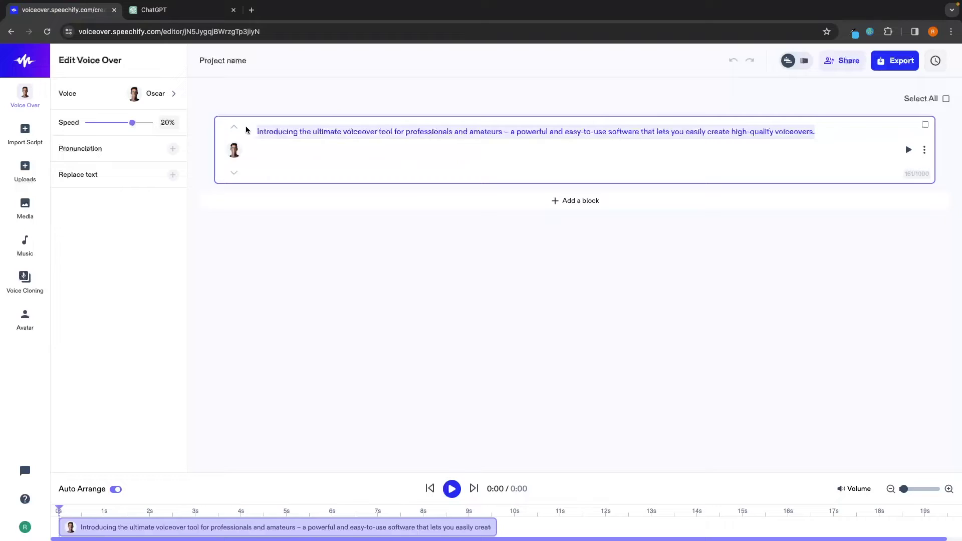
pyautogui.press('super+v')
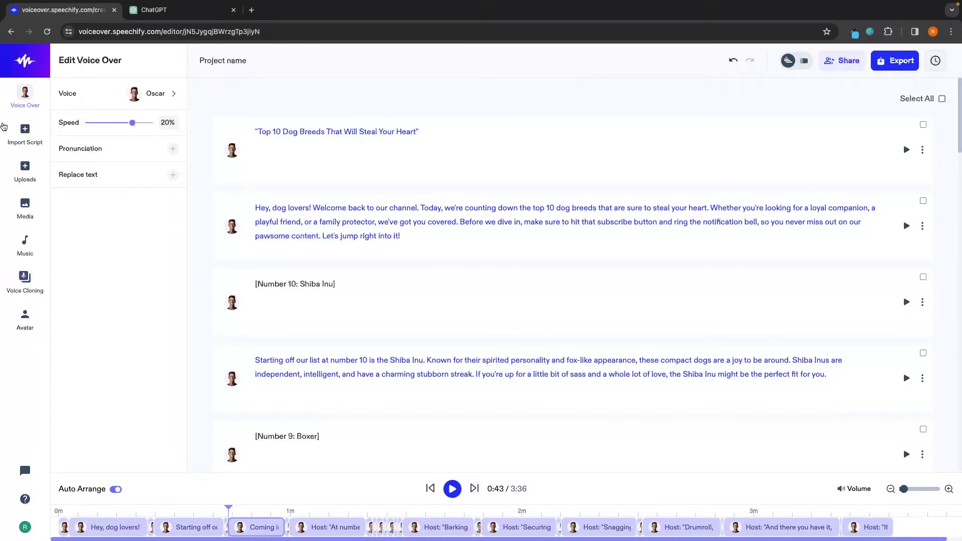
# Browse the stock Media and Music libraries, then return to the empty My Uploads library
pyautogui.click(29, 174)
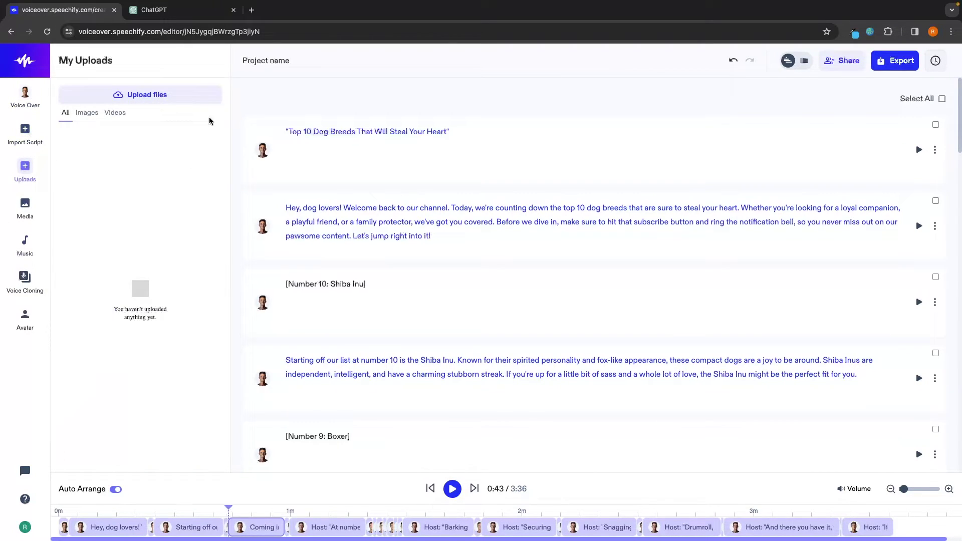
pyautogui.click(25, 207)
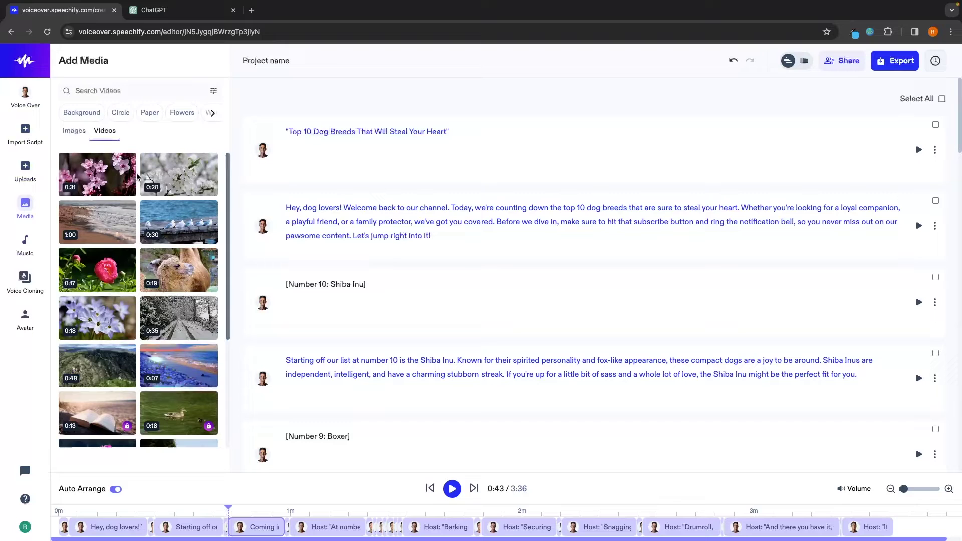
pyautogui.click(26, 241)
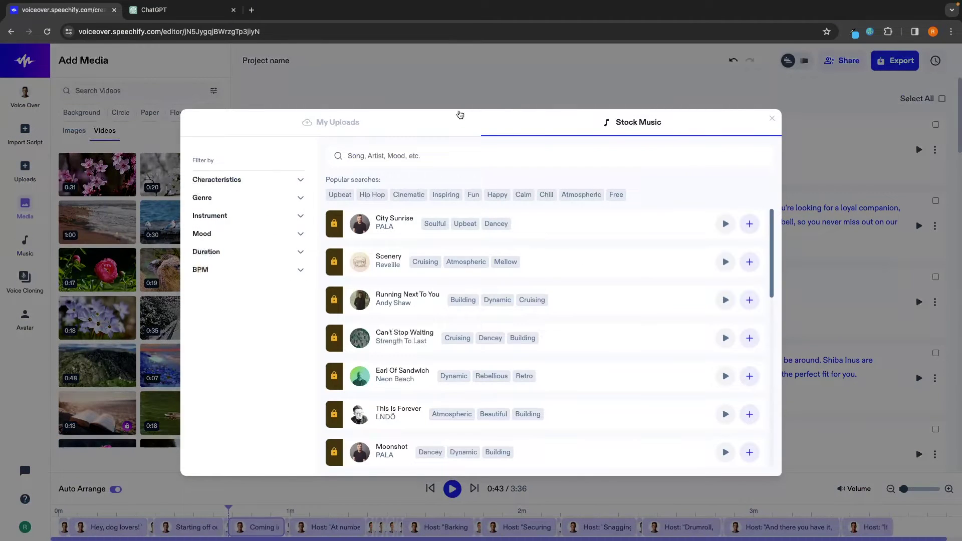
pyautogui.click(376, 84)
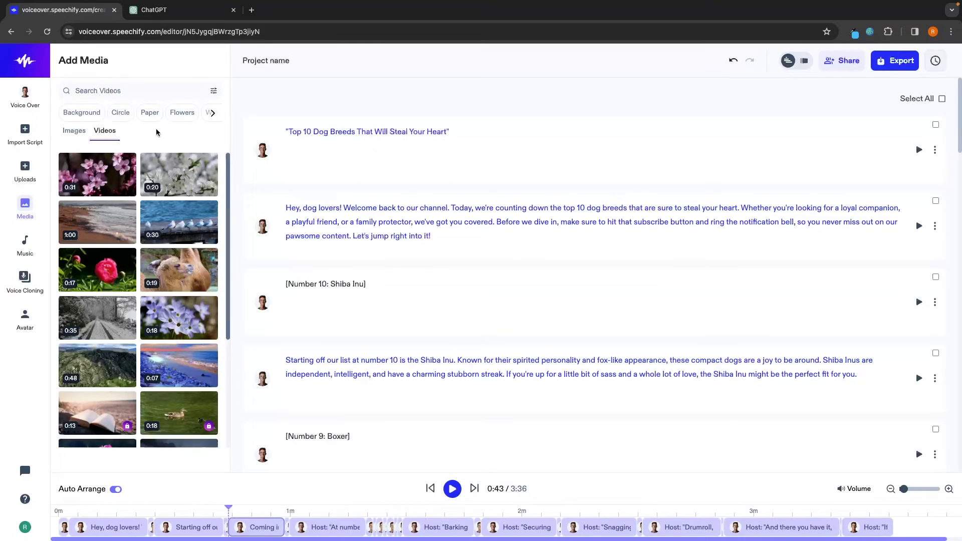
pyautogui.click(23, 172)
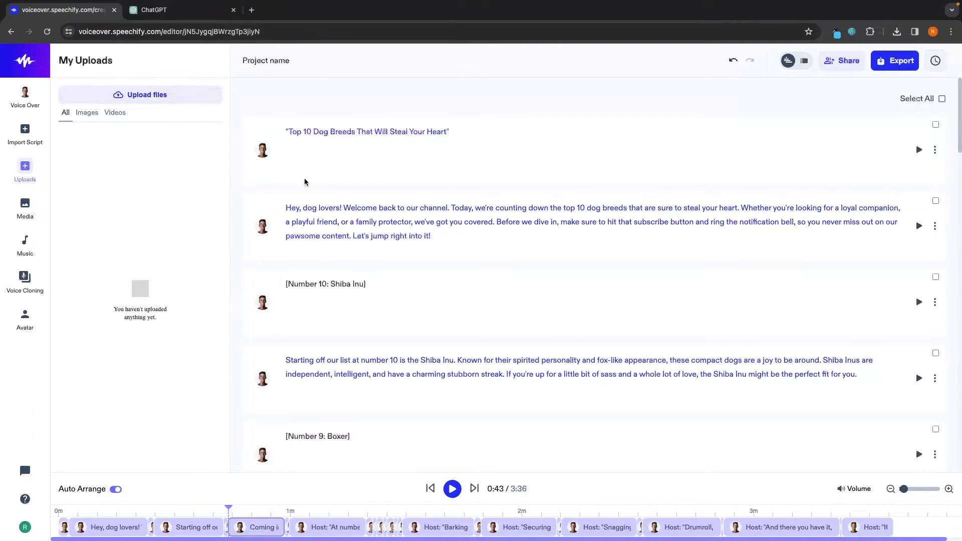
# Upload video (2160p).mp4, the production_id clip and both pexels clips from Downloads
pyautogui.click(161, 102)
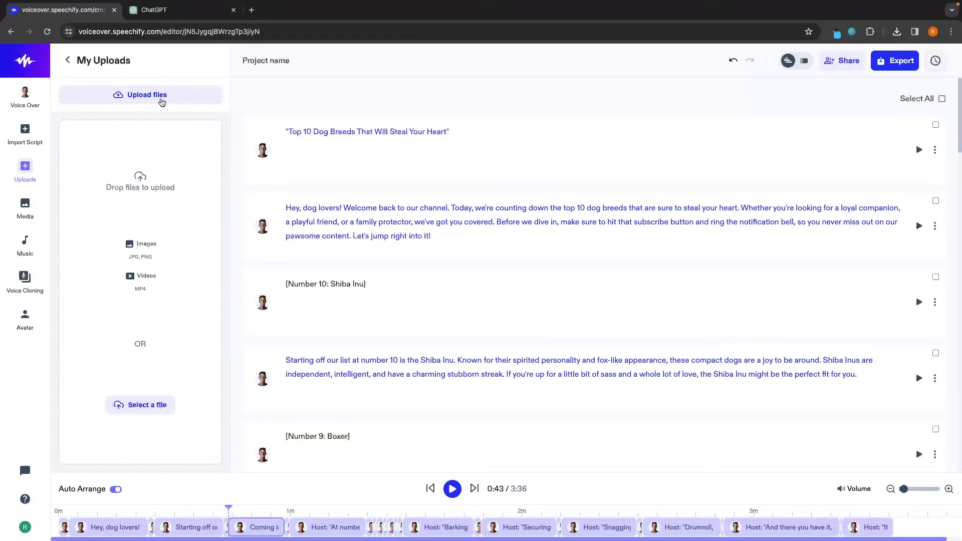
pyautogui.click(143, 412)
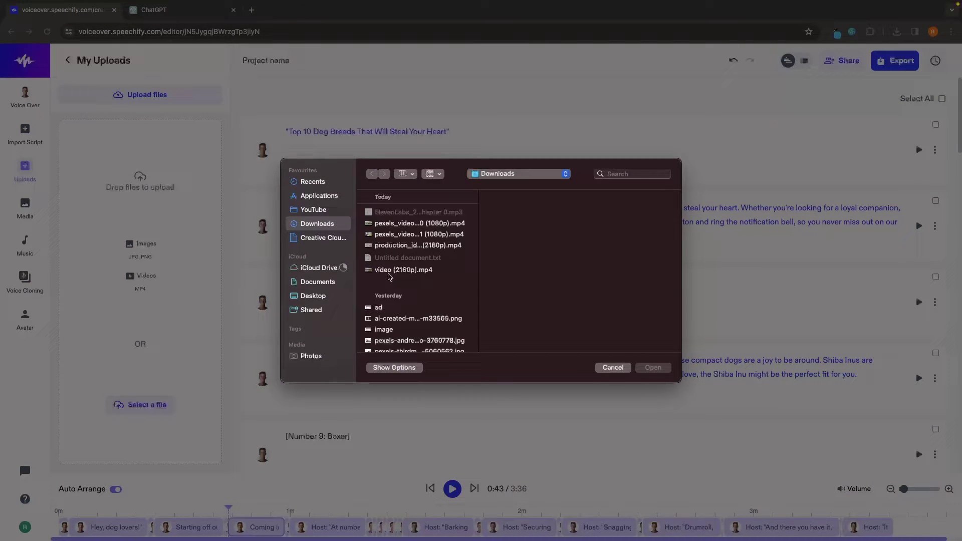
pyautogui.click(391, 271)
pyautogui.keyDown('super'); pyautogui.click(410, 245); pyautogui.keyUp('super')
pyautogui.keyDown('shift'); pyautogui.click(419, 223); pyautogui.keyUp('shift')
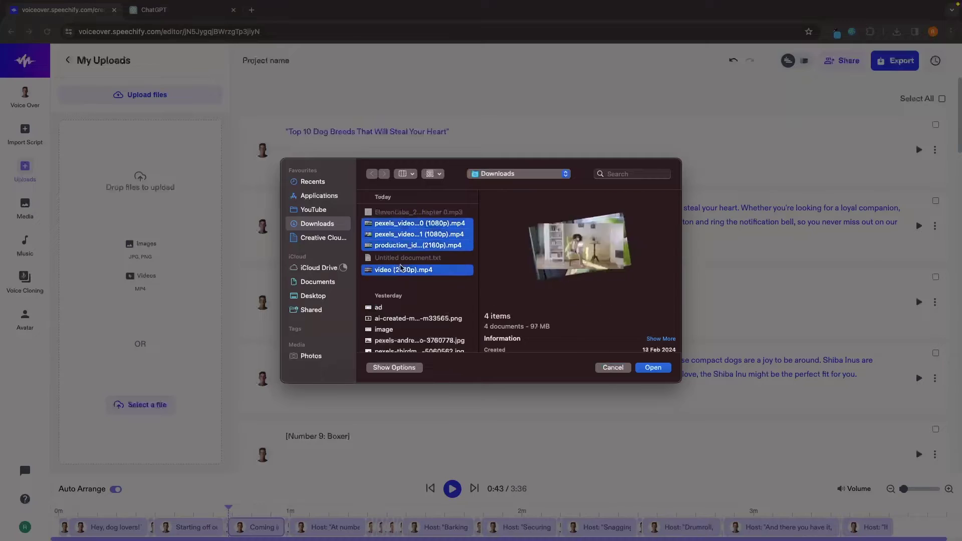
pyautogui.click(666, 371)
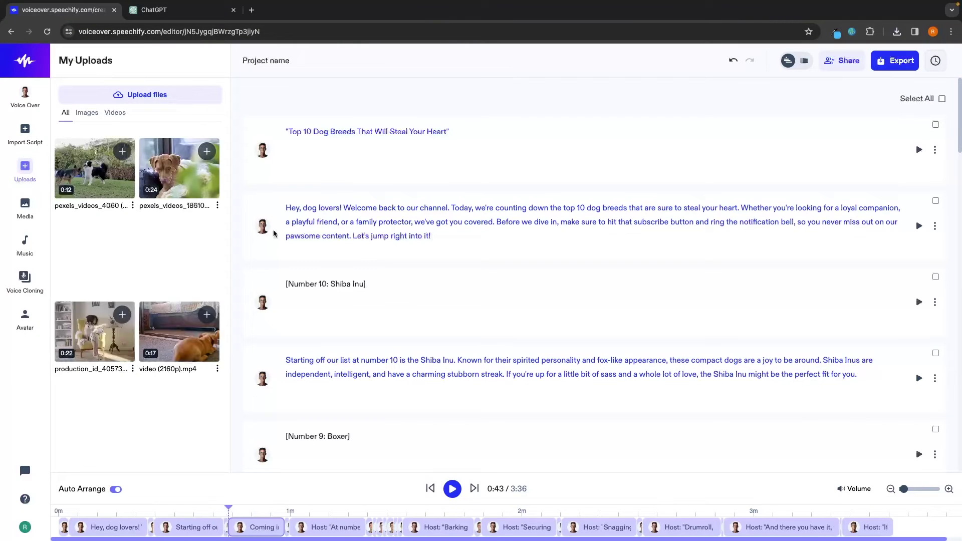
# Add the pexels_videos_4060 dog clip and trim it to span exactly Slide 1
pyautogui.click(122, 151)
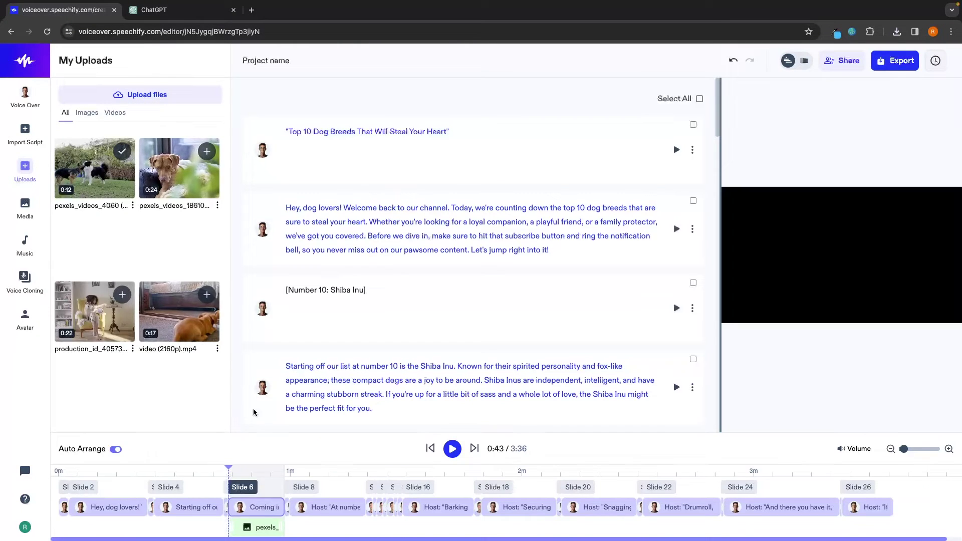
pyautogui.moveTo(256, 527); pyautogui.dragTo(114, 527)
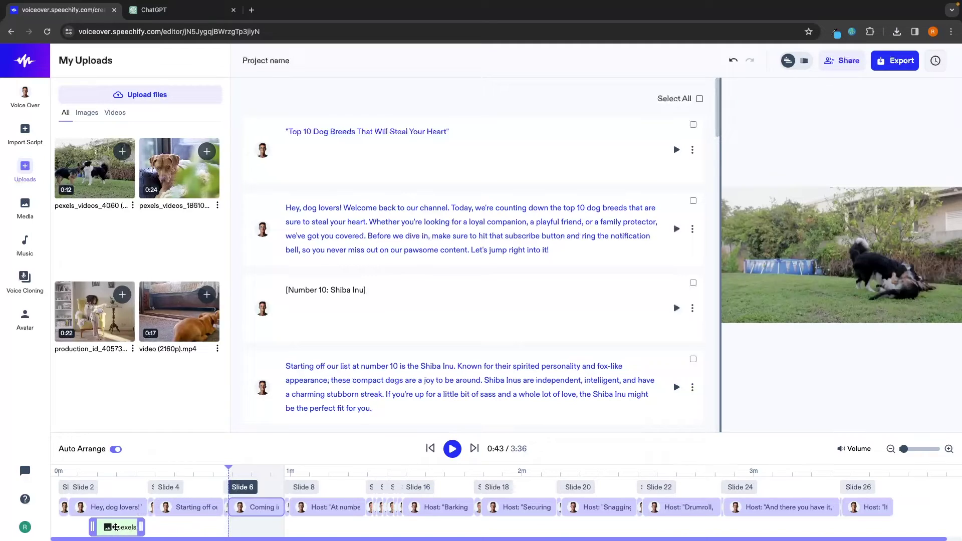
pyautogui.click(112, 473)
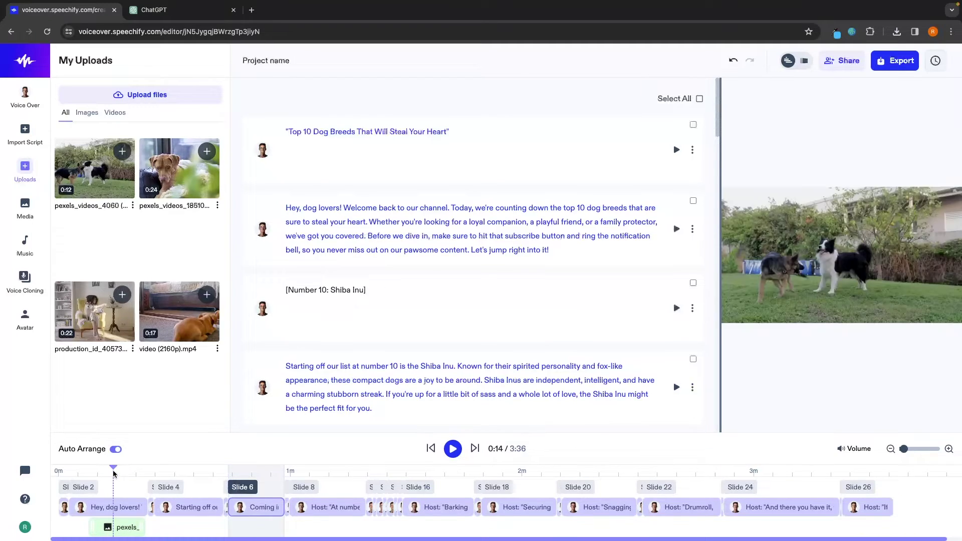
pyautogui.moveTo(113, 527); pyautogui.dragTo(104, 526)
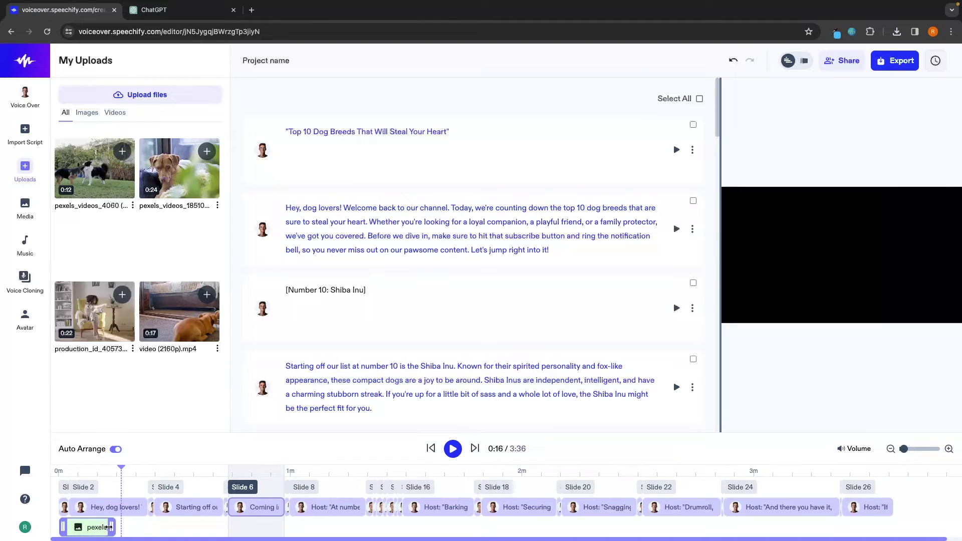
pyautogui.moveTo(109, 527); pyautogui.dragTo(73, 527)
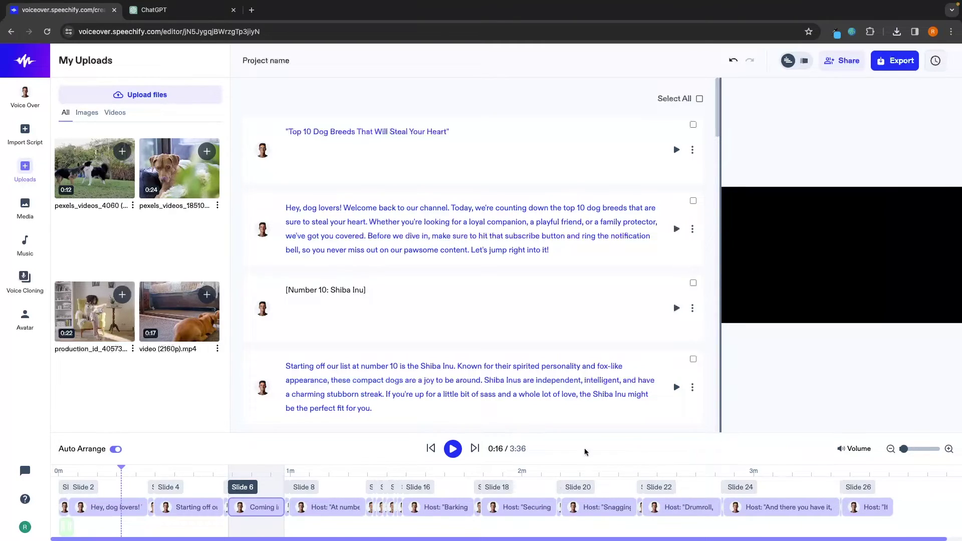
pyautogui.moveTo(905, 452); pyautogui.dragTo(914, 449)
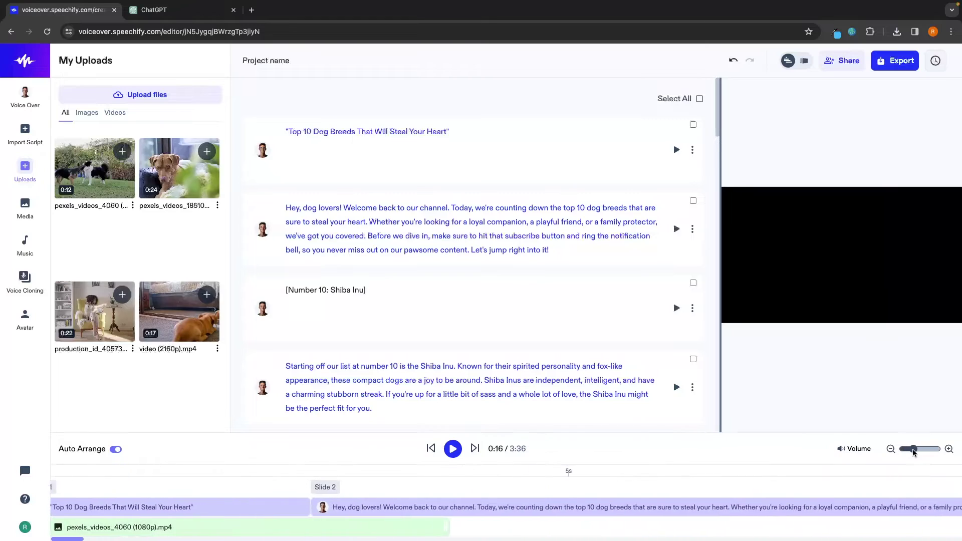
pyautogui.hscroll(-10, 724, 490)
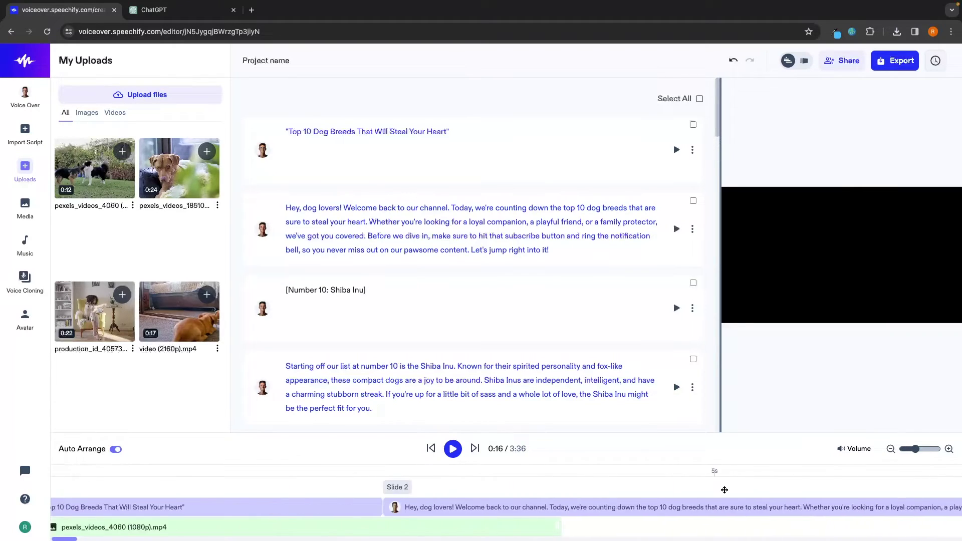
pyautogui.moveTo(109, 519); pyautogui.dragTo(97, 521)
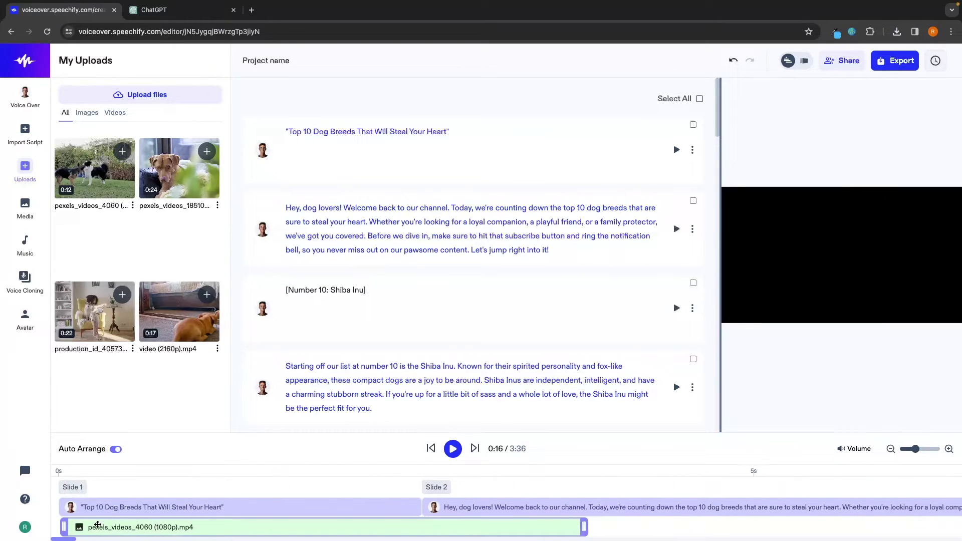
pyautogui.moveTo(584, 523); pyautogui.dragTo(422, 524)
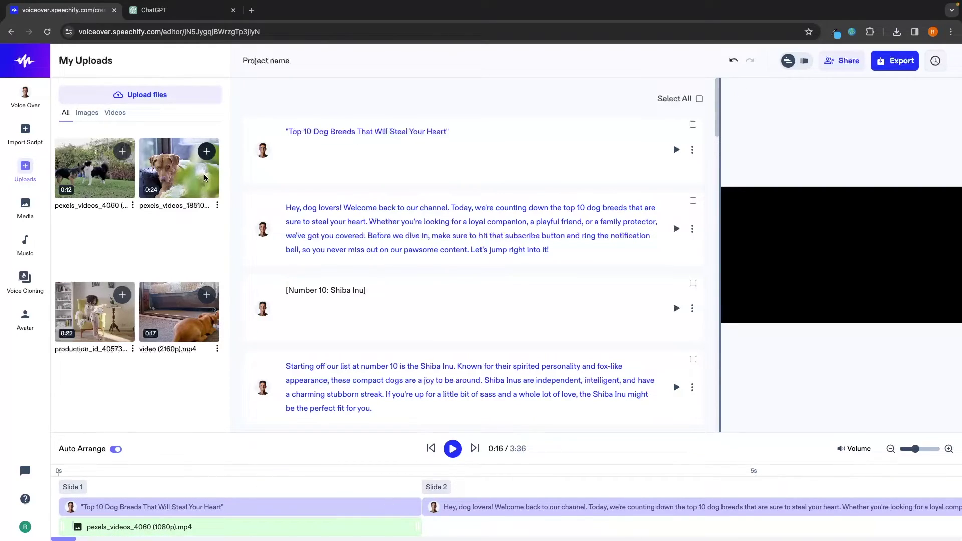
pyautogui.click(443, 475)
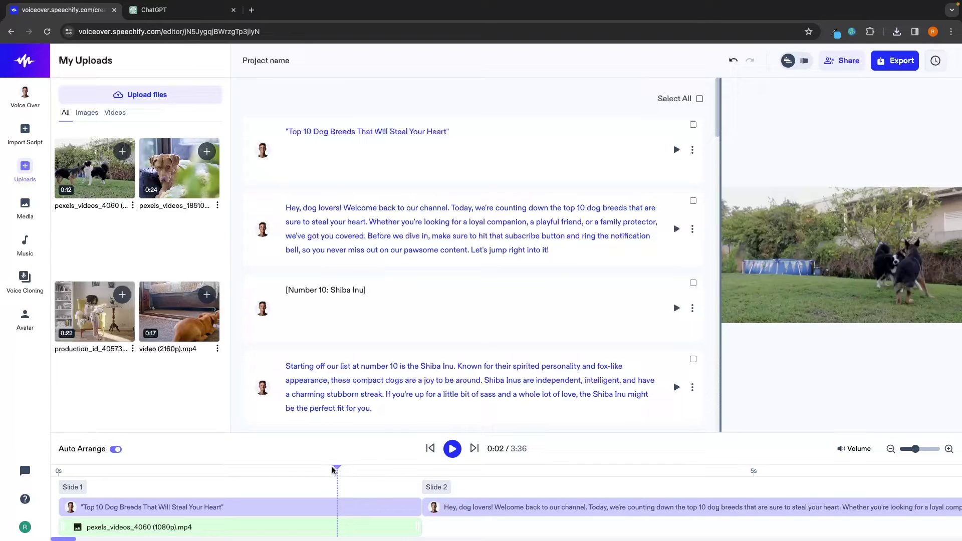
# Place the pexels_videos_1851001 dog clip under Slide 2
pyautogui.click(476, 505)
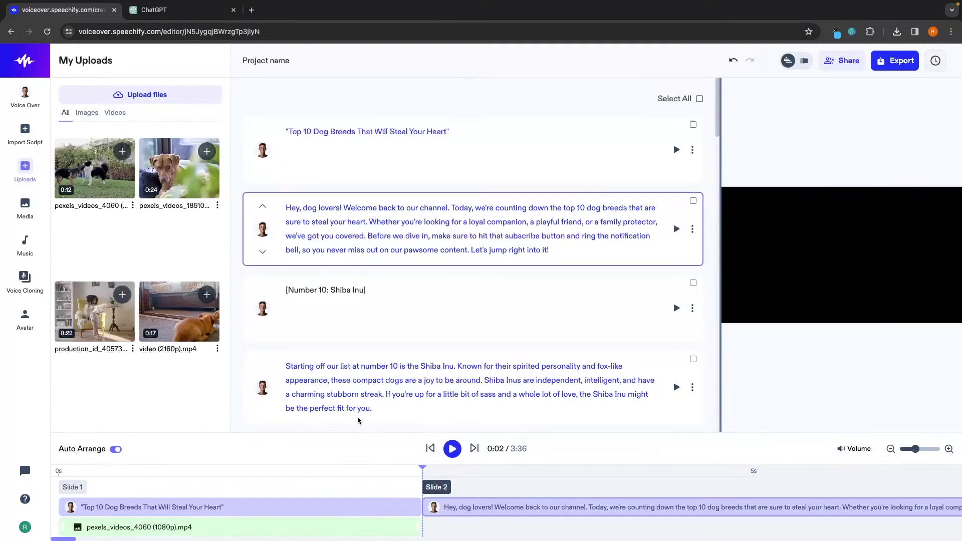
pyautogui.click(203, 158)
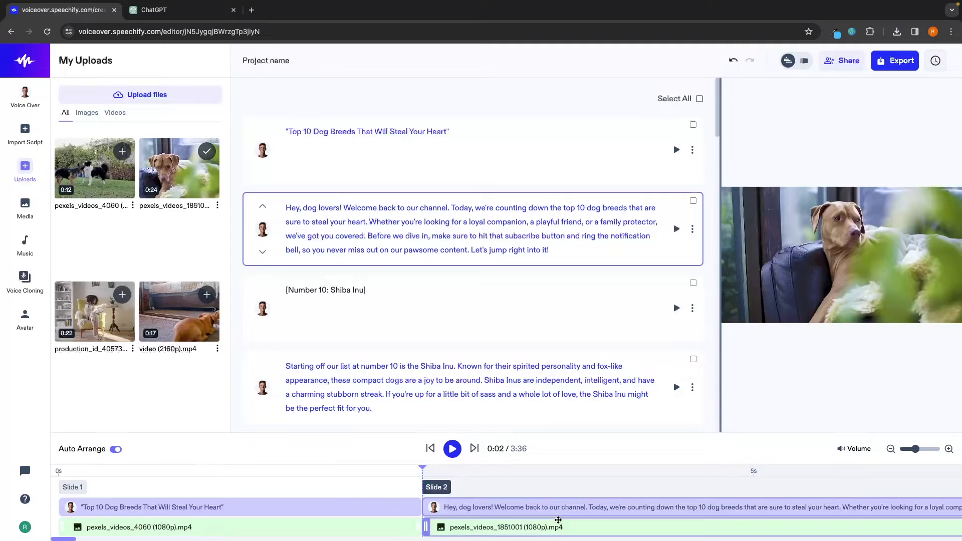
pyautogui.hscroll(5, 558, 520)
pyautogui.hscroll(5, 558, 519)
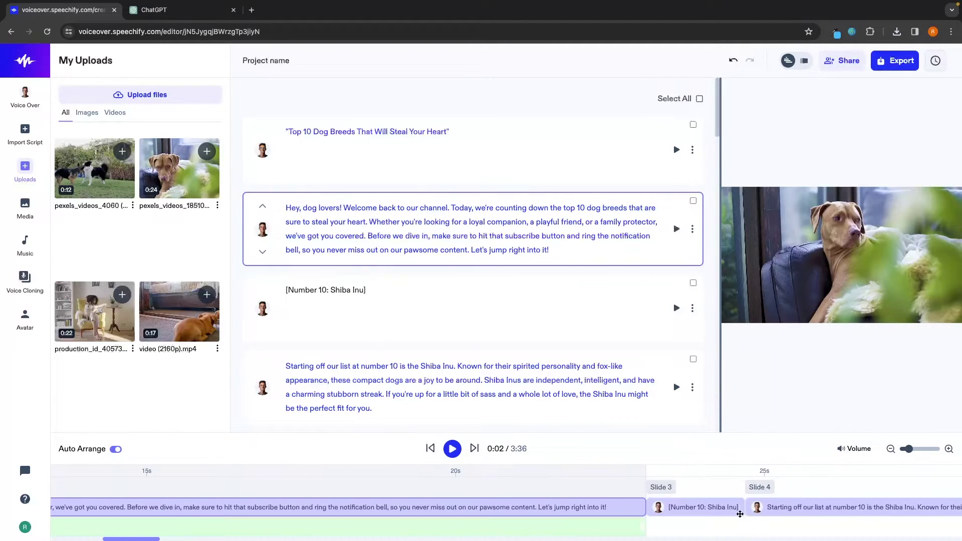
# Add the production_id child clip to the Number 10: Shiba Inu slide
pyautogui.click(732, 511)
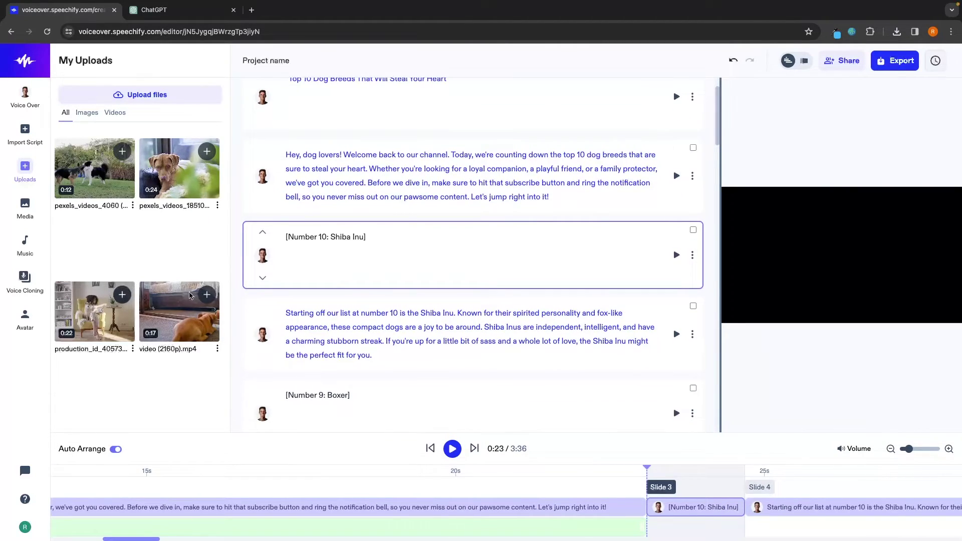
pyautogui.click(122, 294)
pyautogui.hscroll(5, 511, 496)
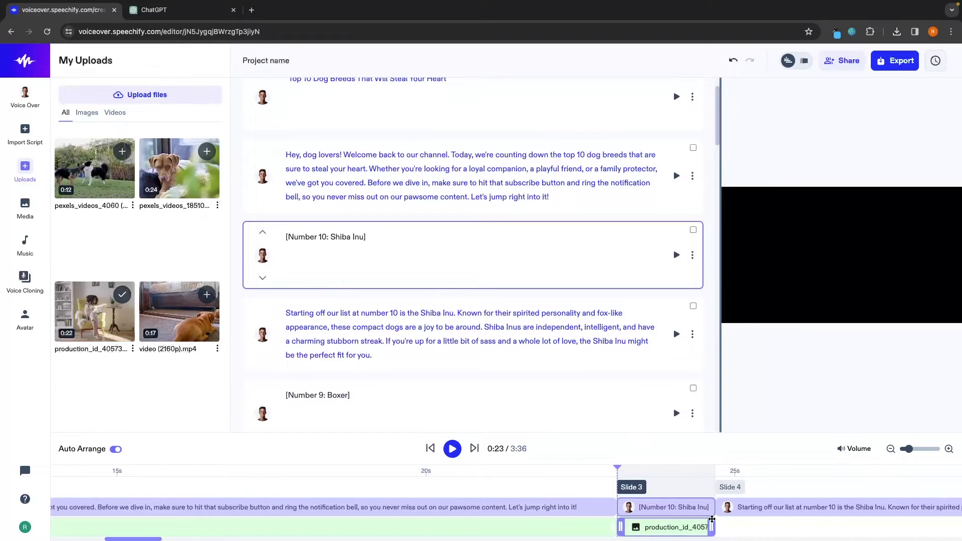
pyautogui.click(429, 448)
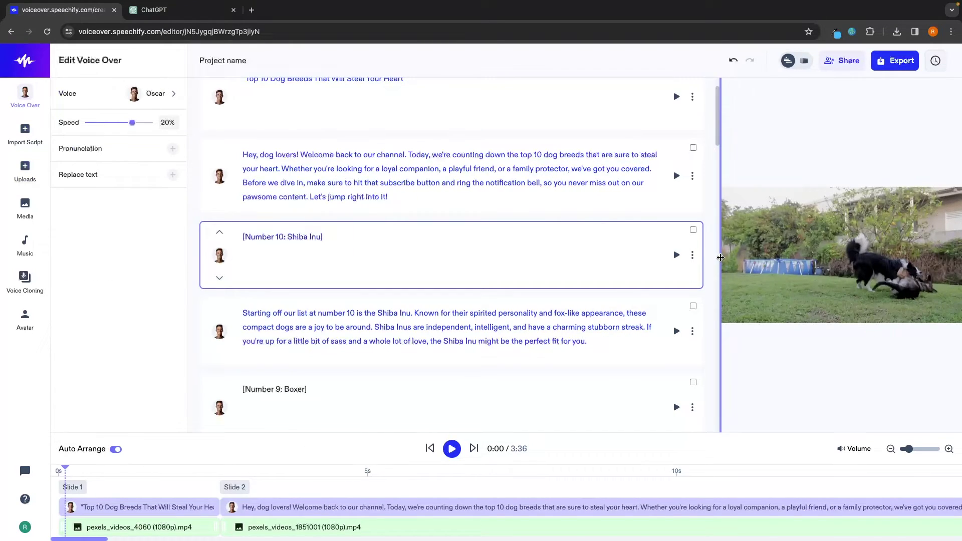
# Widen the preview, play the video back, then trim the Slide 2 dog clip shorter
pyautogui.moveTo(718, 260); pyautogui.dragTo(553, 258)
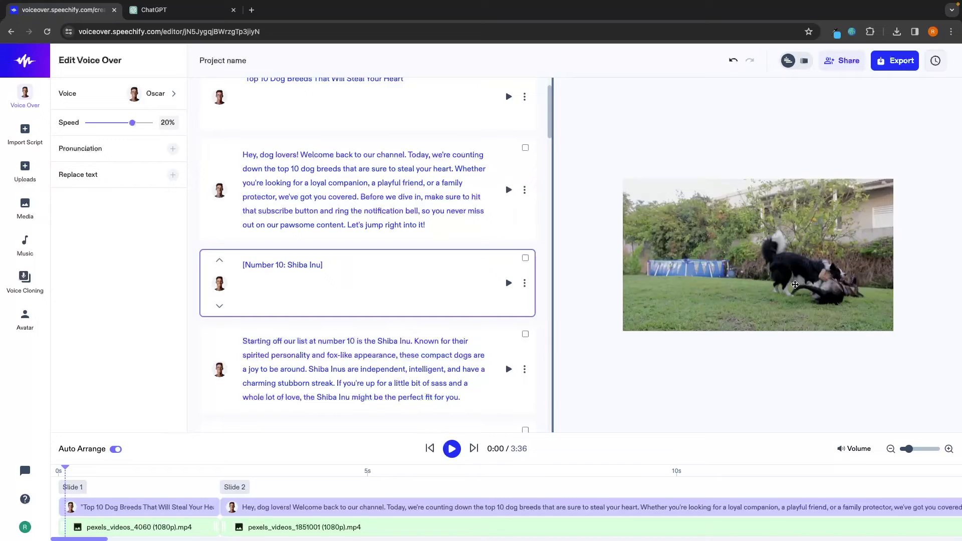
pyautogui.press('space')
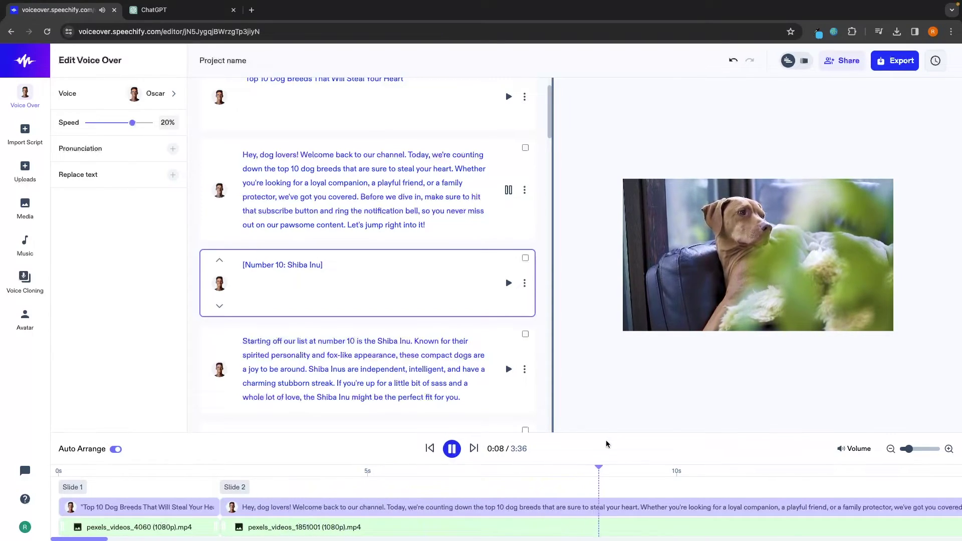
pyautogui.click(452, 449)
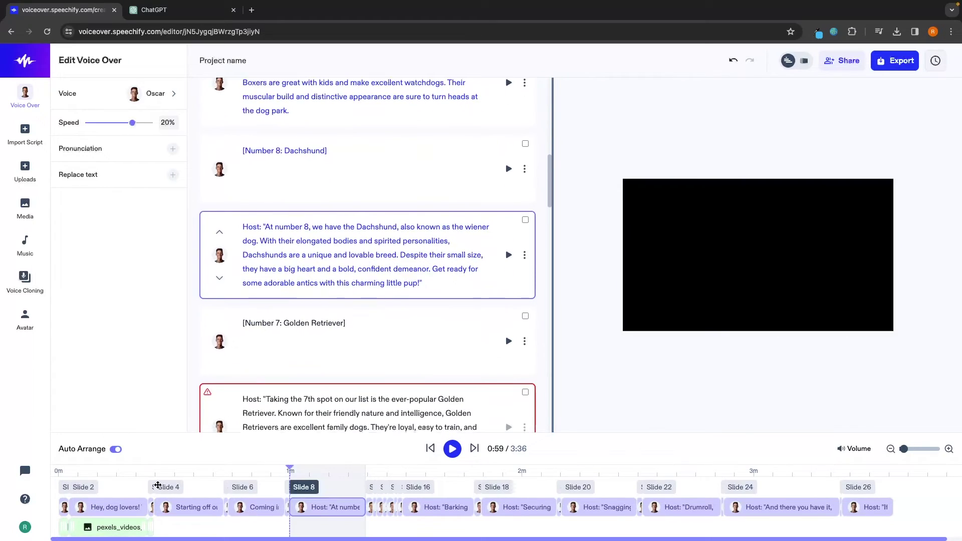
pyautogui.click(83, 487)
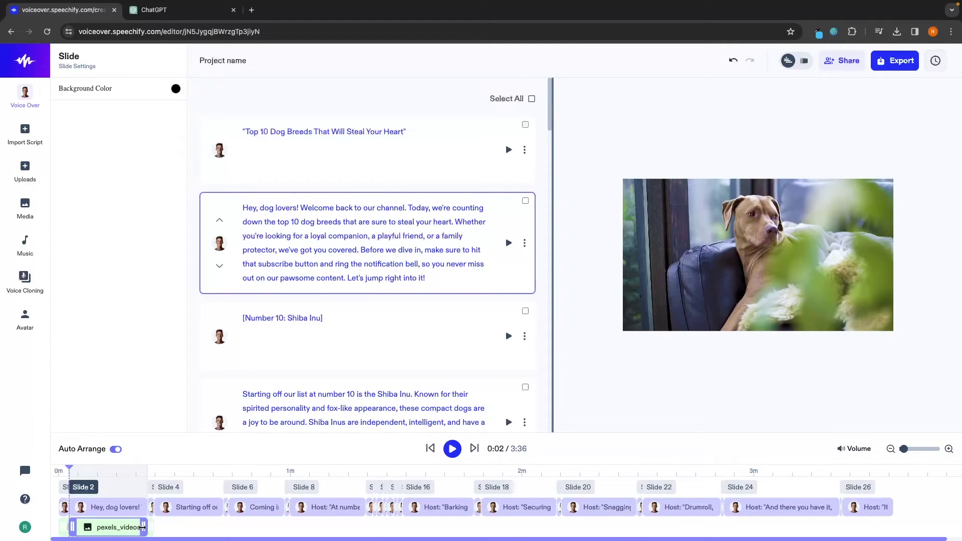
pyautogui.moveTo(143, 527); pyautogui.dragTo(89, 527)
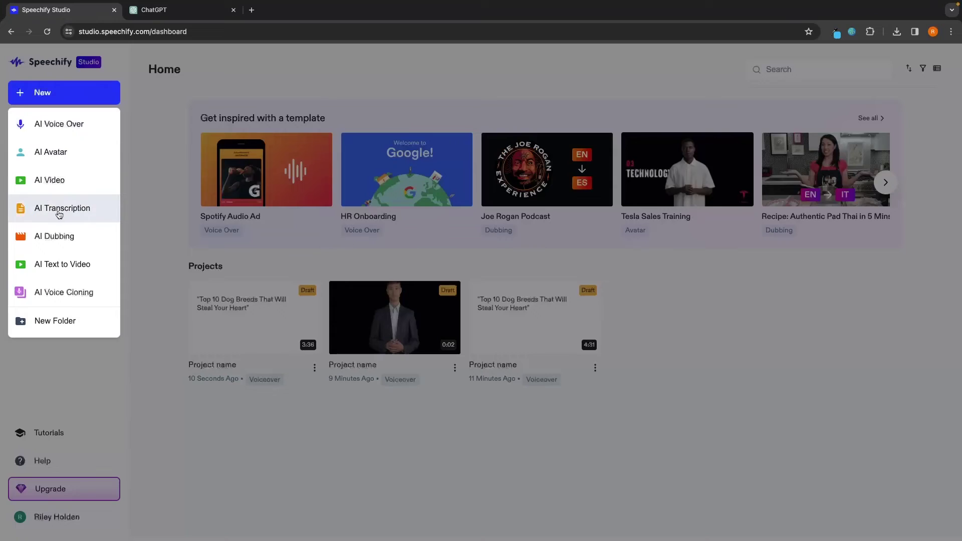
# Submit an AI Transcription project from the pasted YouTube link with speaker number 1
pyautogui.click(64, 212)
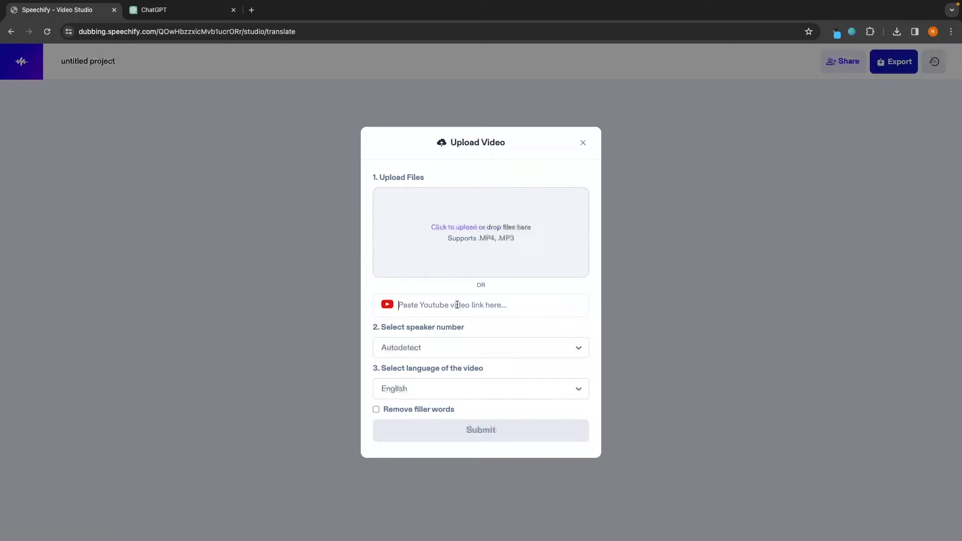
pyautogui.write('https://www.youtube.com/watch?v=vl6x_EsSx4o')
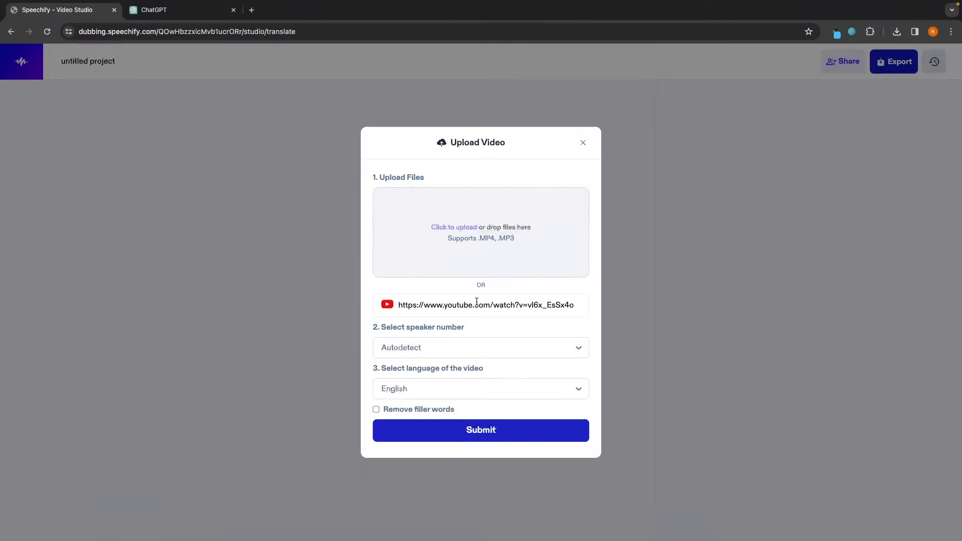
pyautogui.moveTo(382, 326); pyautogui.dragTo(476, 326)
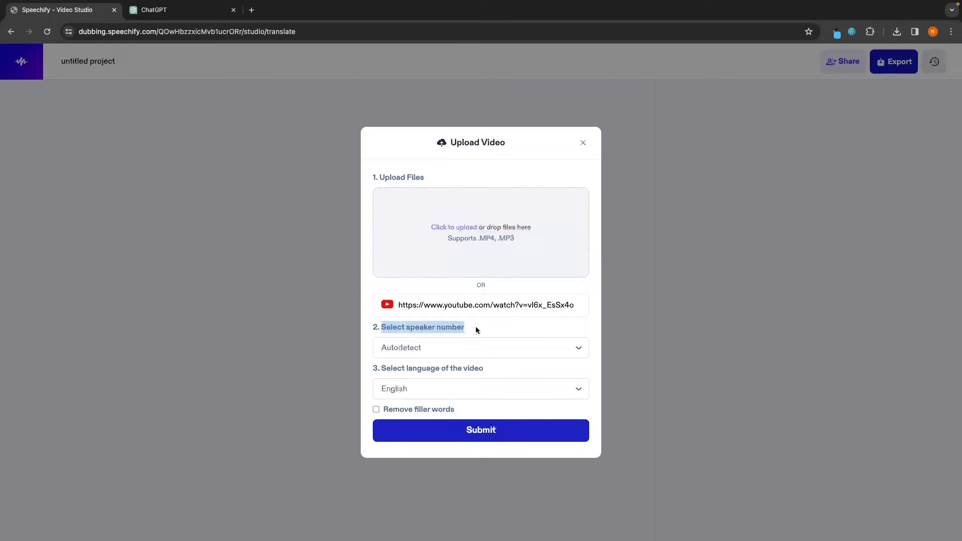
pyautogui.click(430, 353)
pyautogui.click(466, 346)
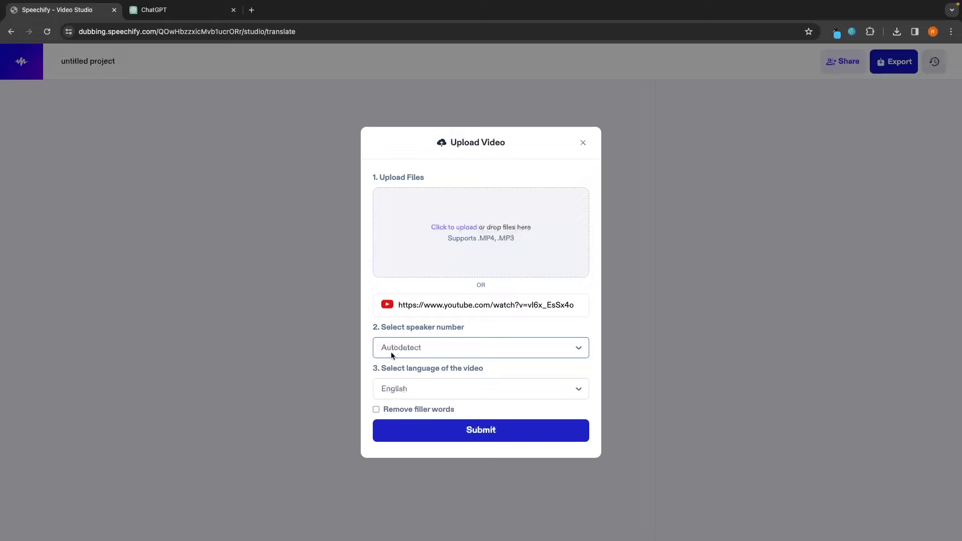
pyautogui.click(408, 348)
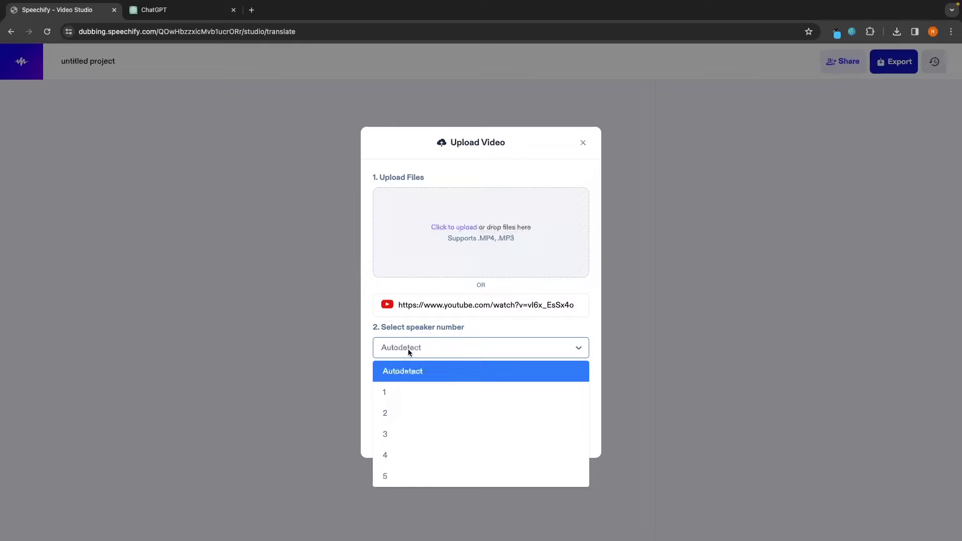
pyautogui.click(406, 392)
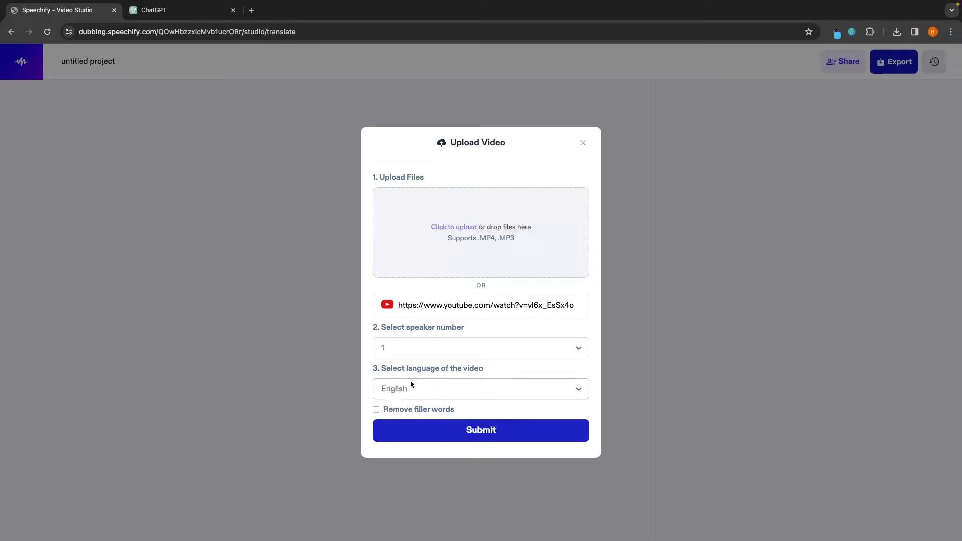
pyautogui.click(441, 432)
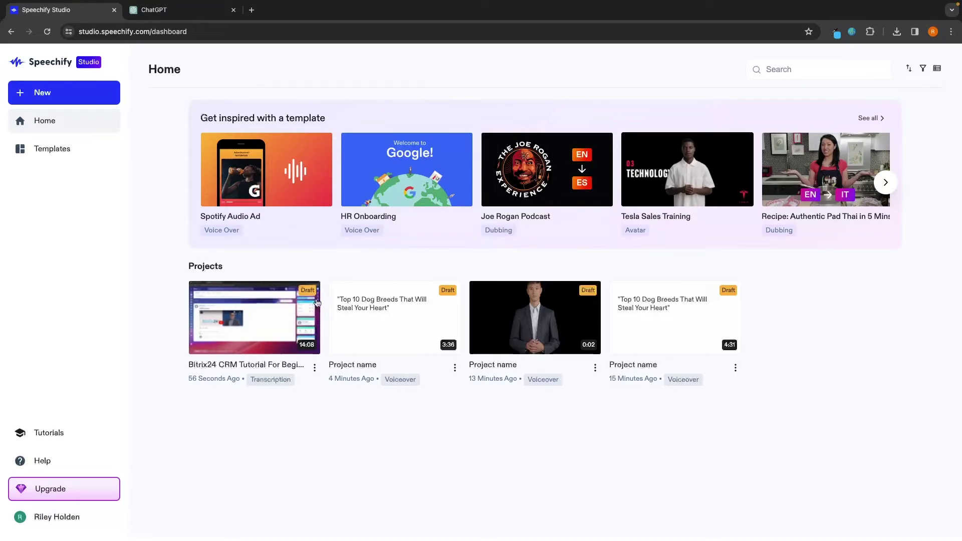
# Open the Bitrix24 CRM Tutorial project and scroll through its transcript blocks
pyautogui.click(241, 309)
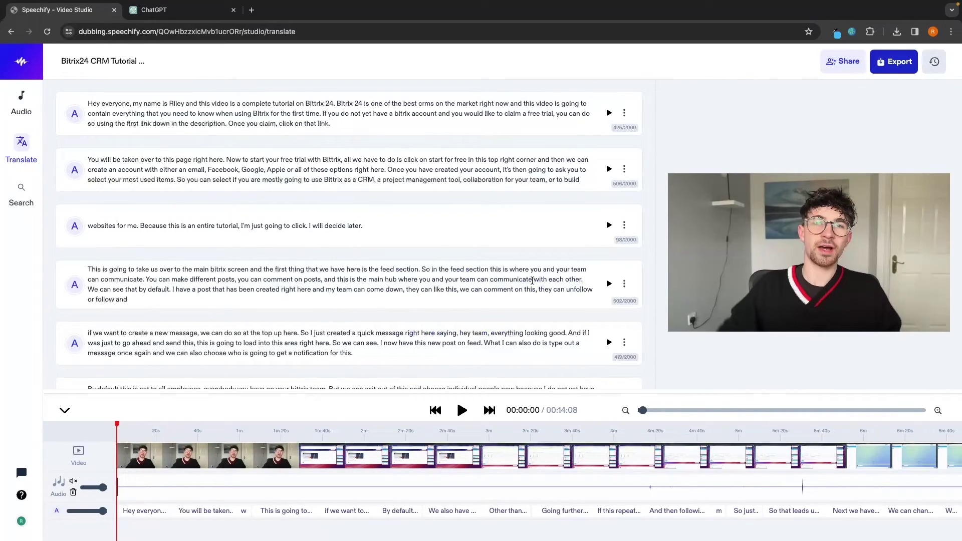
pyautogui.scroll(-10, 532, 281)
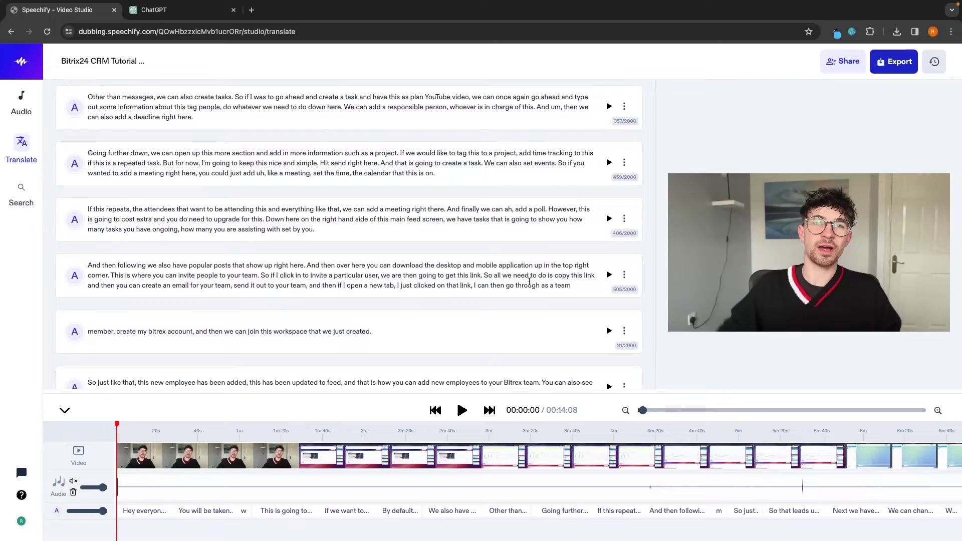
# Generate a Portuguese translation with Natalie voicing speaker A, after first trying Hindi with Oscar
pyautogui.click(21, 153)
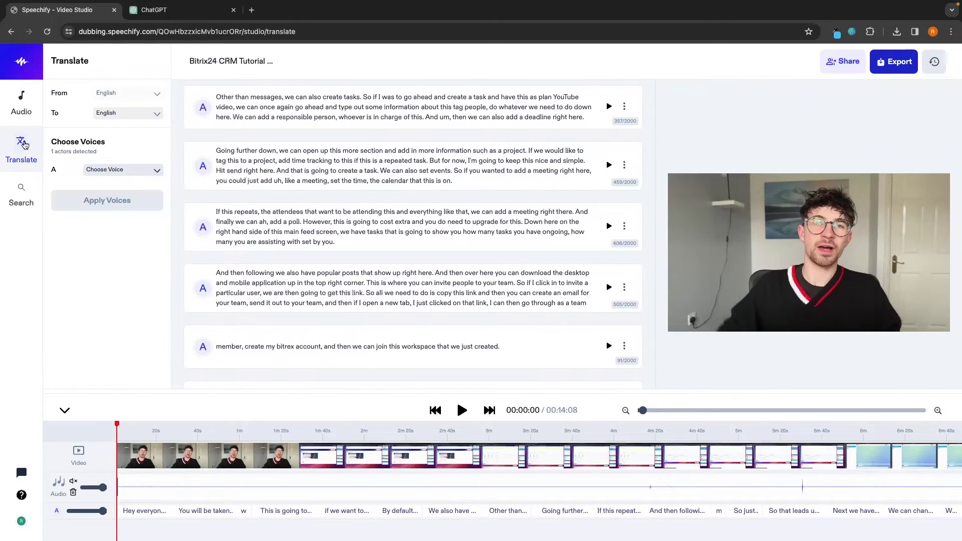
pyautogui.click(114, 112)
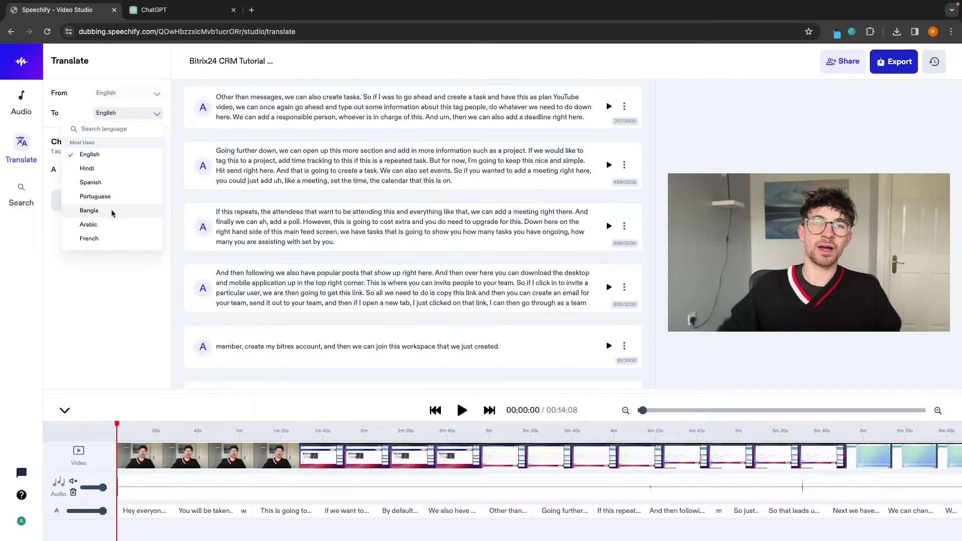
pyautogui.click(89, 168)
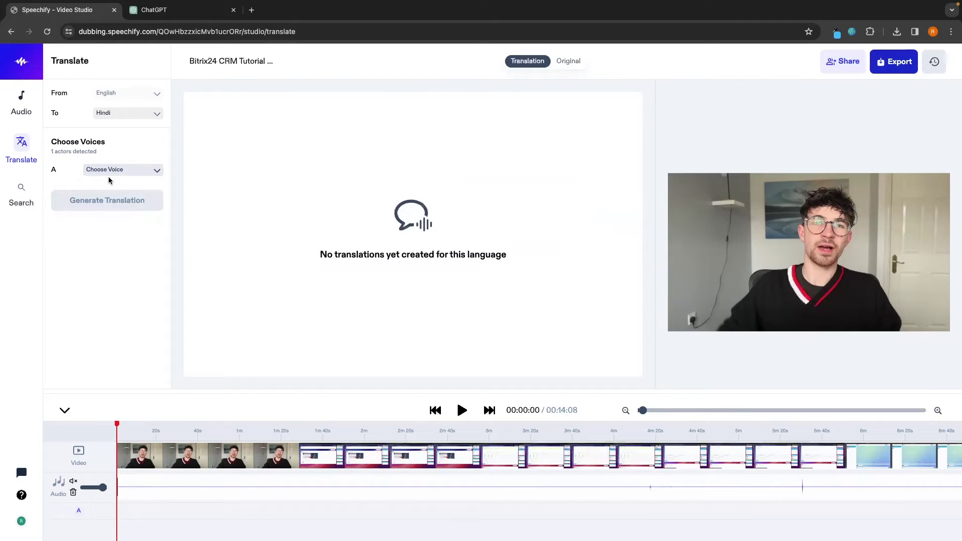
pyautogui.click(109, 179)
pyautogui.click(80, 240)
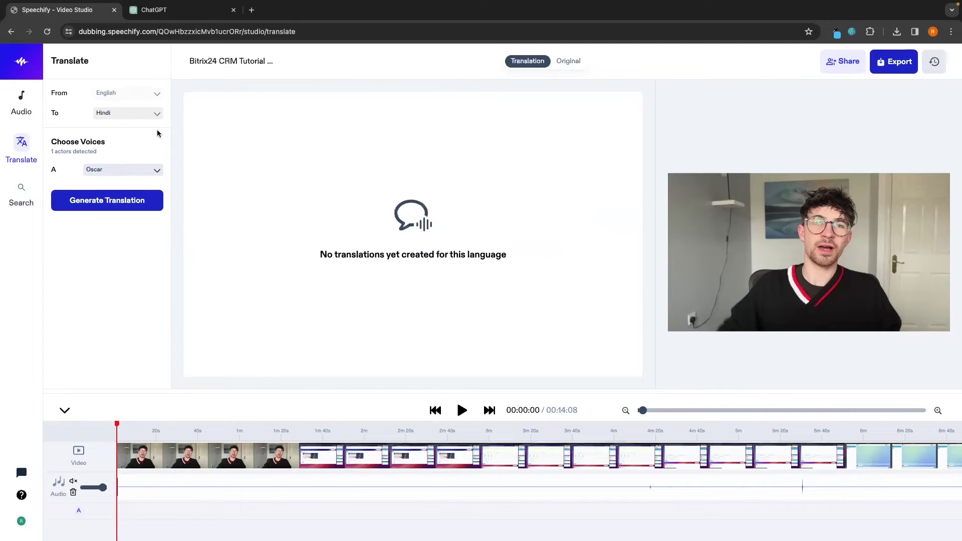
pyautogui.click(151, 114)
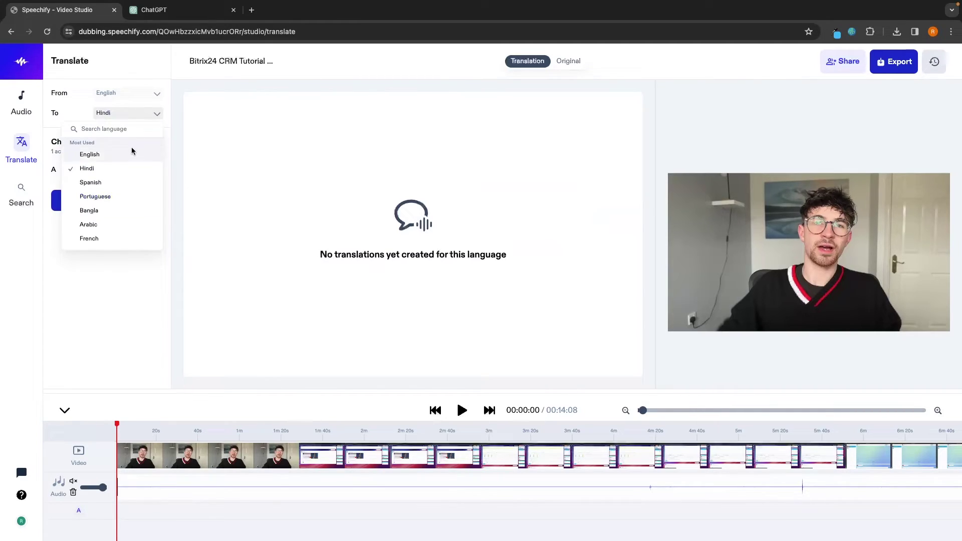
pyautogui.click(111, 196)
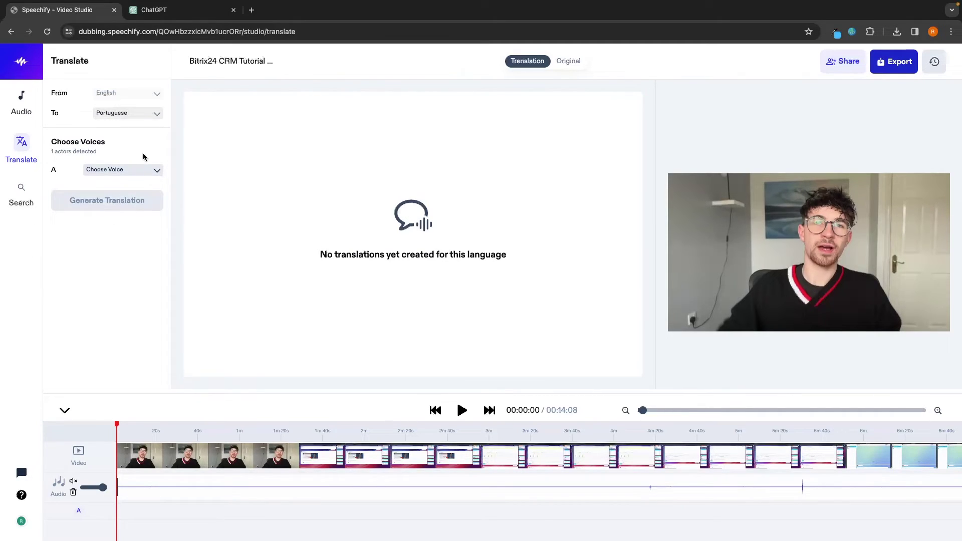
pyautogui.click(142, 169)
pyautogui.click(133, 195)
pyautogui.click(158, 209)
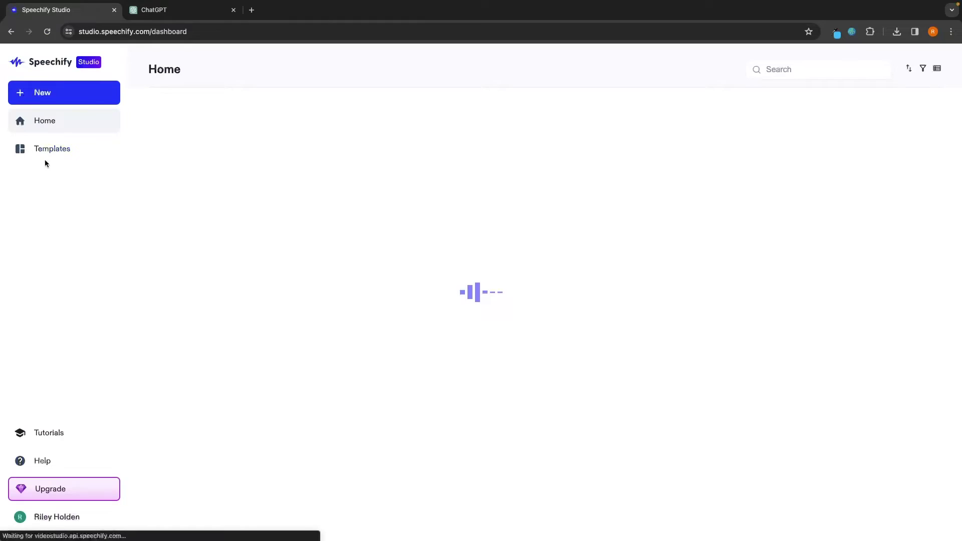
pyautogui.click(58, 91)
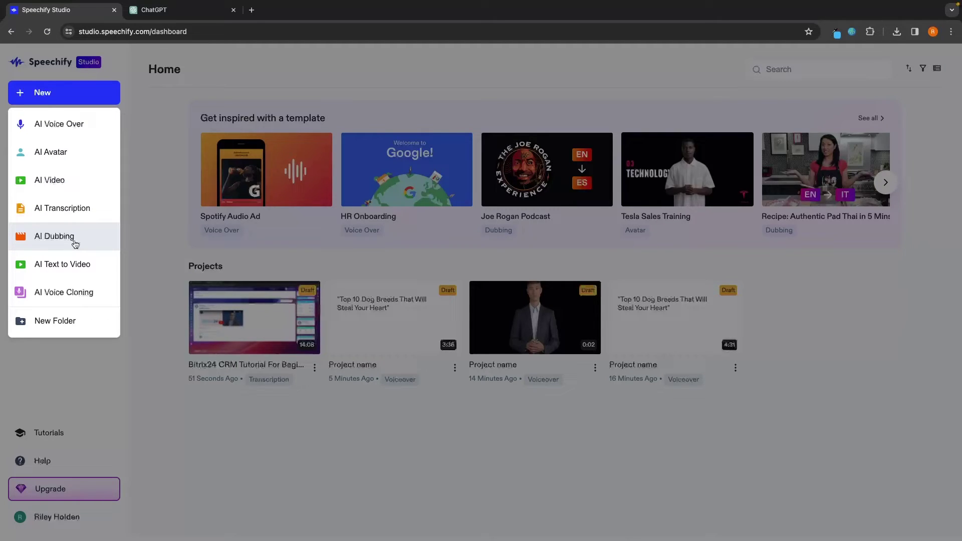
# Paste the dog-breeds script copied from ChatGPT into a new Script to Video project and continue
pyautogui.click(63, 265)
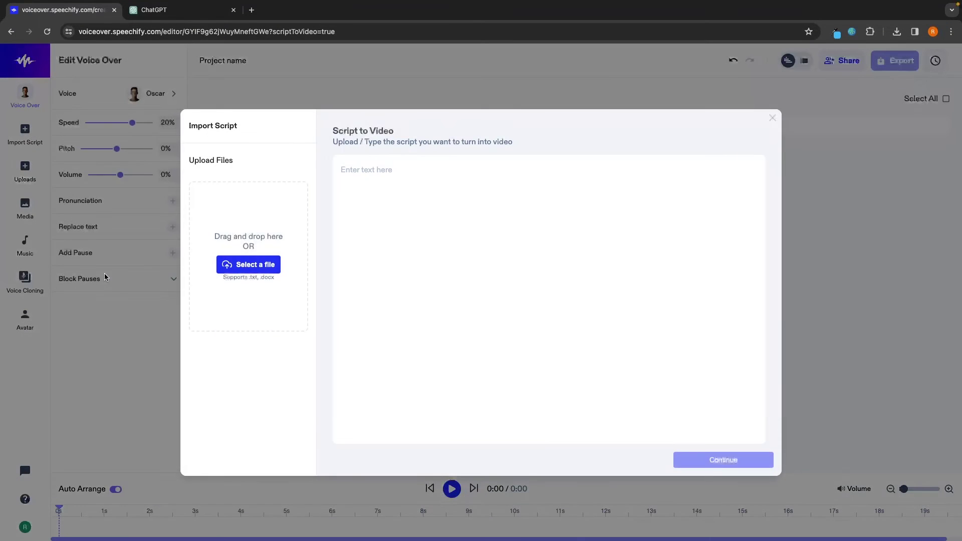
pyautogui.click(422, 199)
pyautogui.click(190, 10)
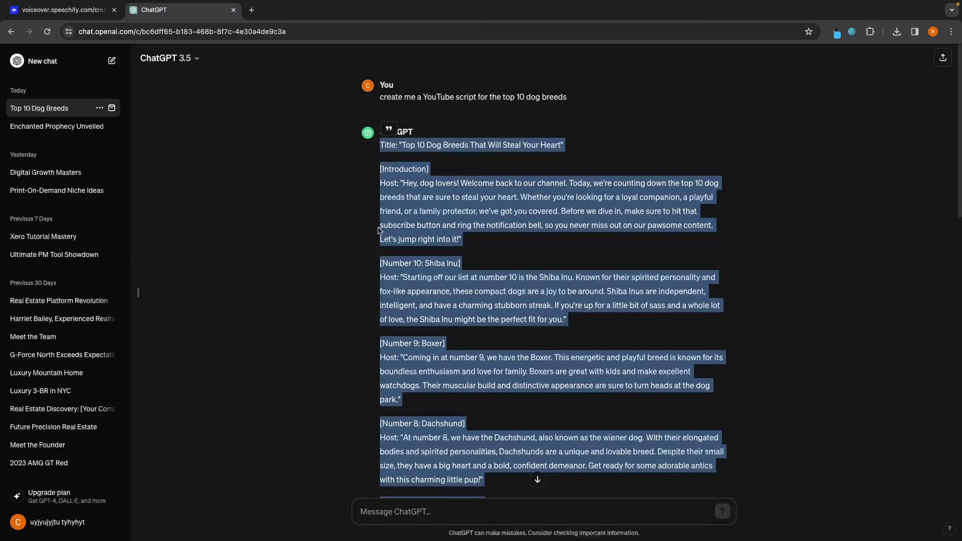
pyautogui.click(60, 10)
pyautogui.hotkey('ctrl', 'v')
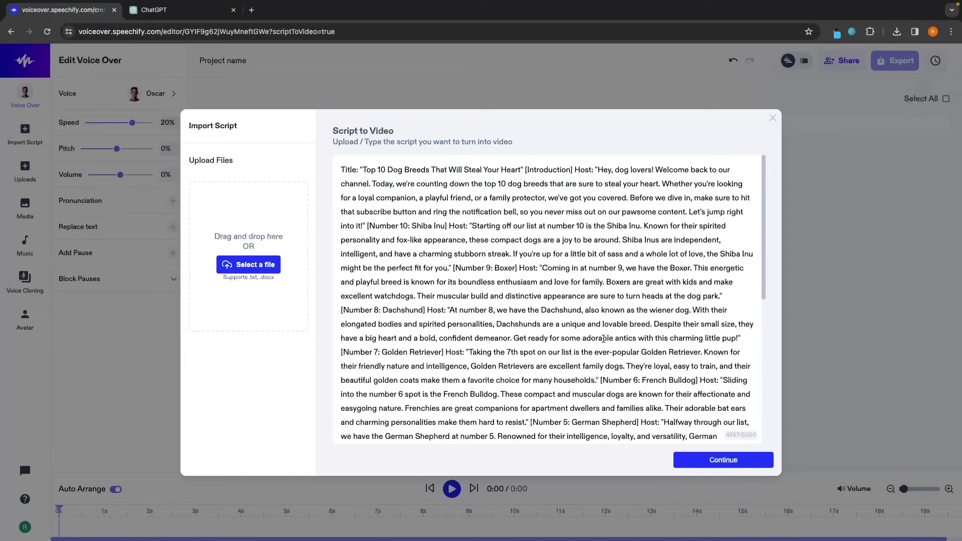
pyautogui.scroll(-6, 676, 426)
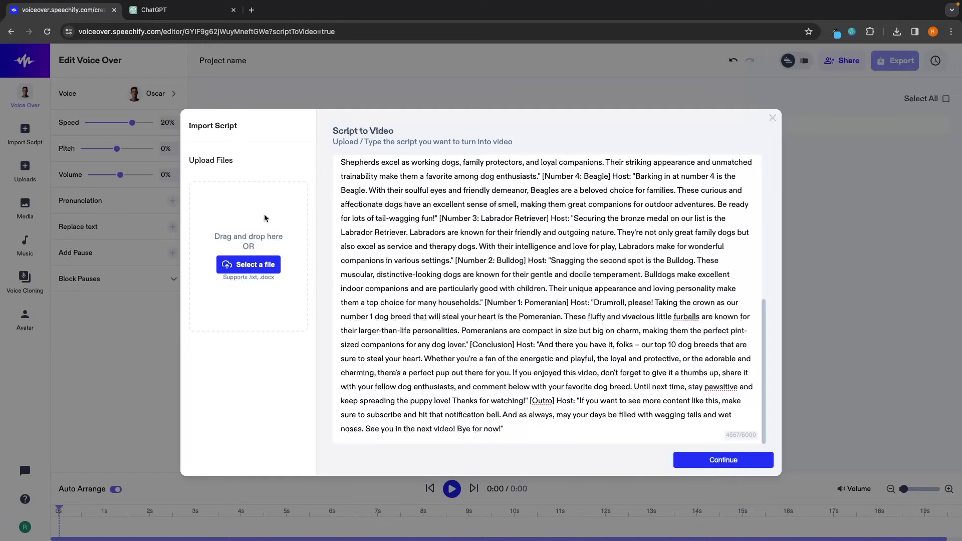
pyautogui.click(711, 460)
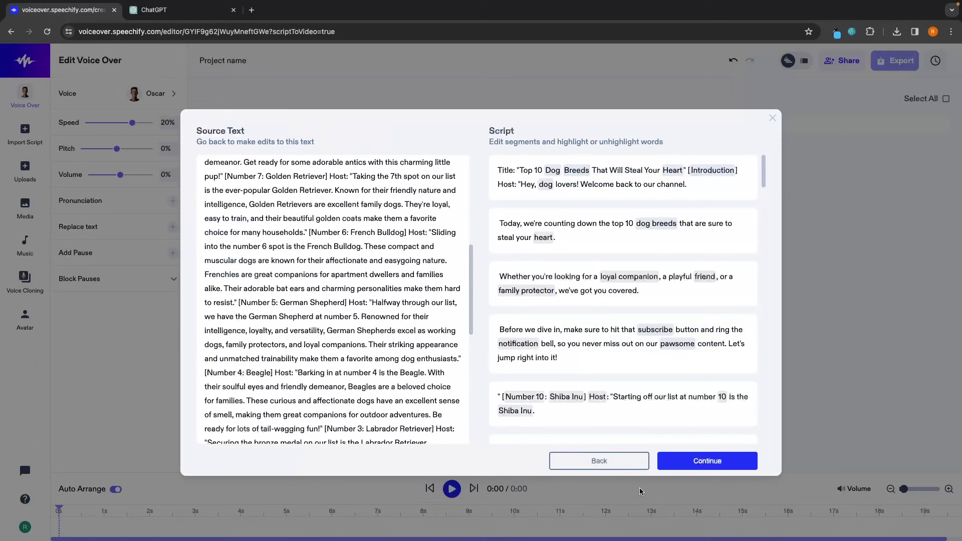
# Accept the script segments so Studio builds the 4:18 video with matching dog visuals
pyautogui.click(692, 466)
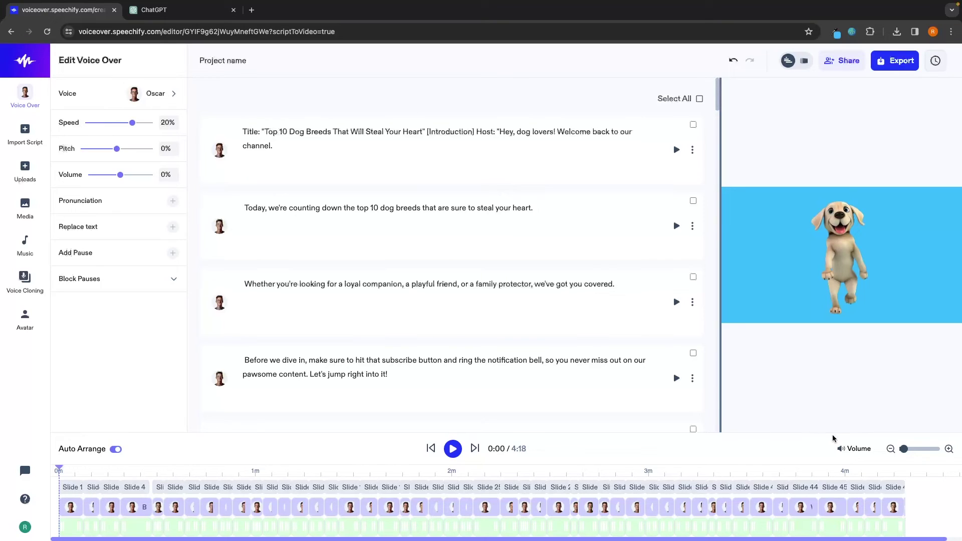
# Delete the dog_labrador_retriever image clip from slide 1 of the timeline
pyautogui.moveTo(904, 449); pyautogui.dragTo(913, 450)
pyautogui.click(405, 526)
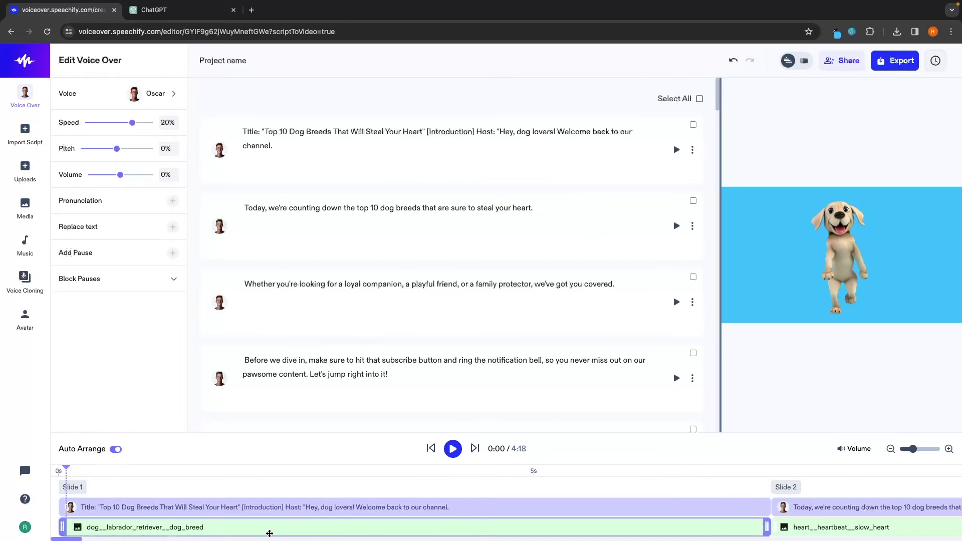
pyautogui.rightClick(337, 526)
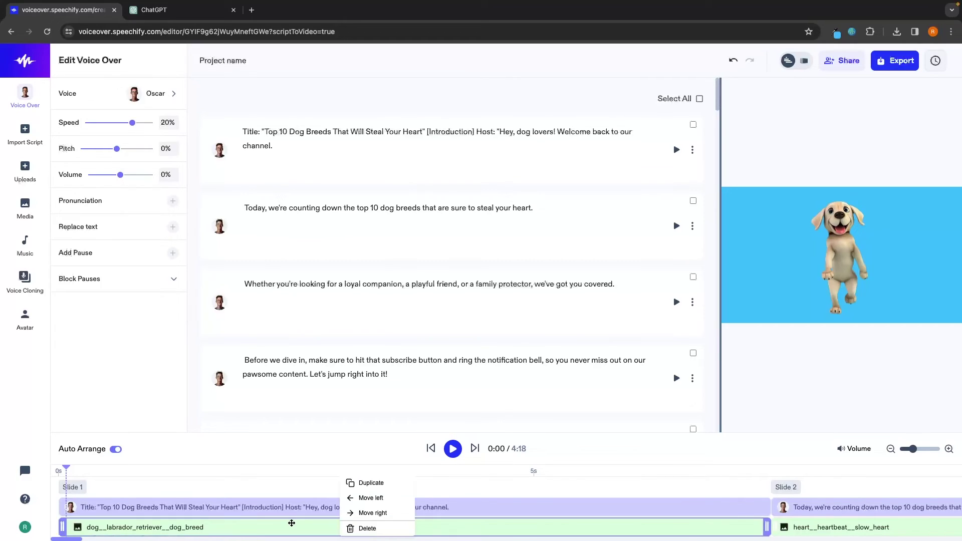
pyautogui.click(341, 531)
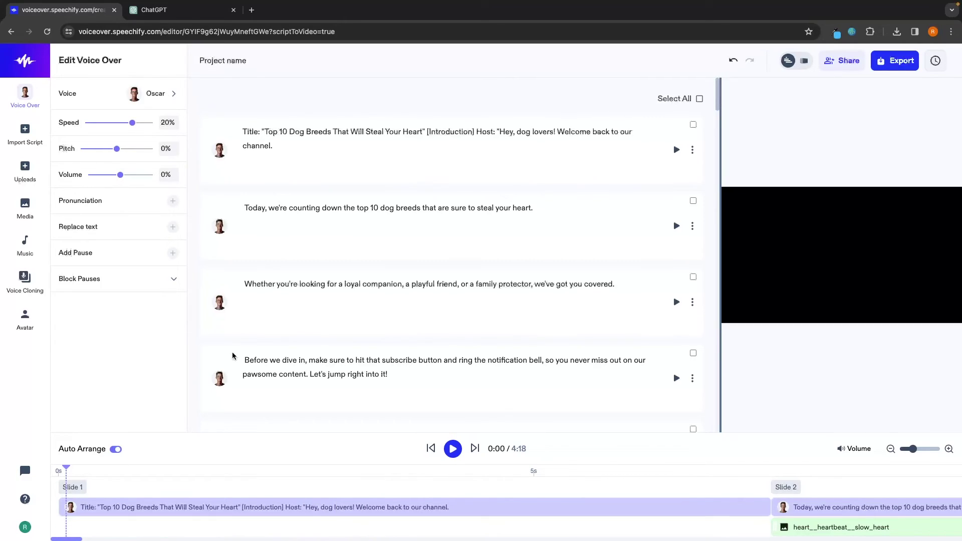
# Browse the uploaded dog photos in Media and zoom the timeline out to all slides
pyautogui.click(24, 209)
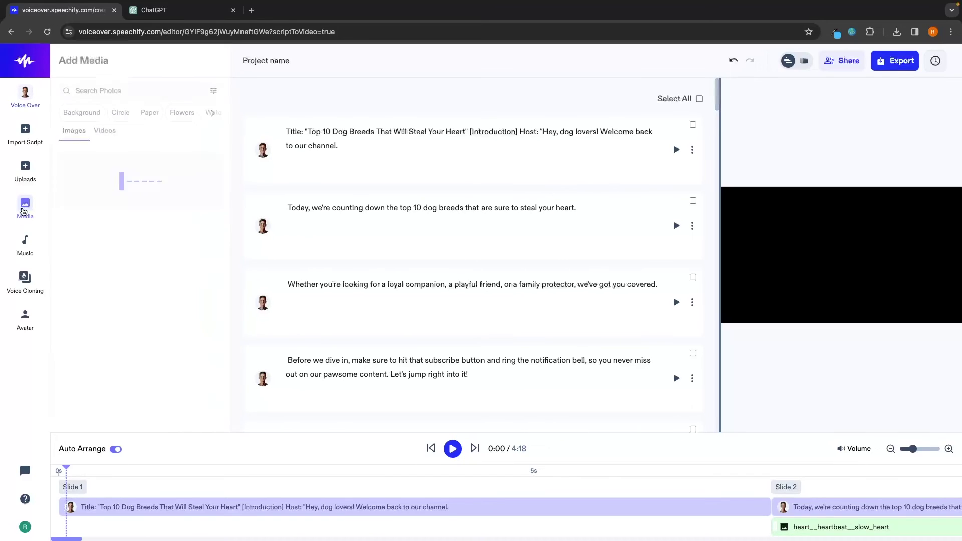
pyautogui.click(29, 171)
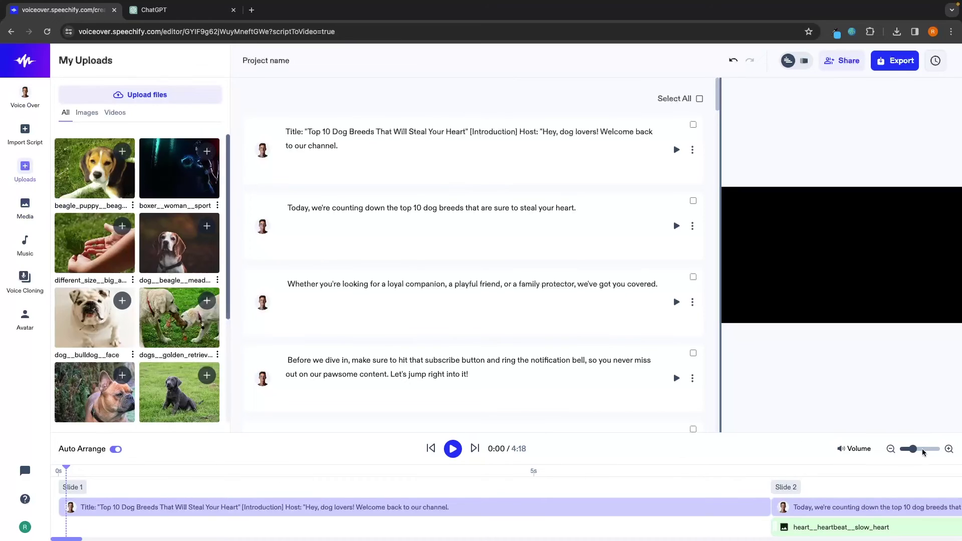
pyautogui.moveTo(913, 449); pyautogui.dragTo(904, 448)
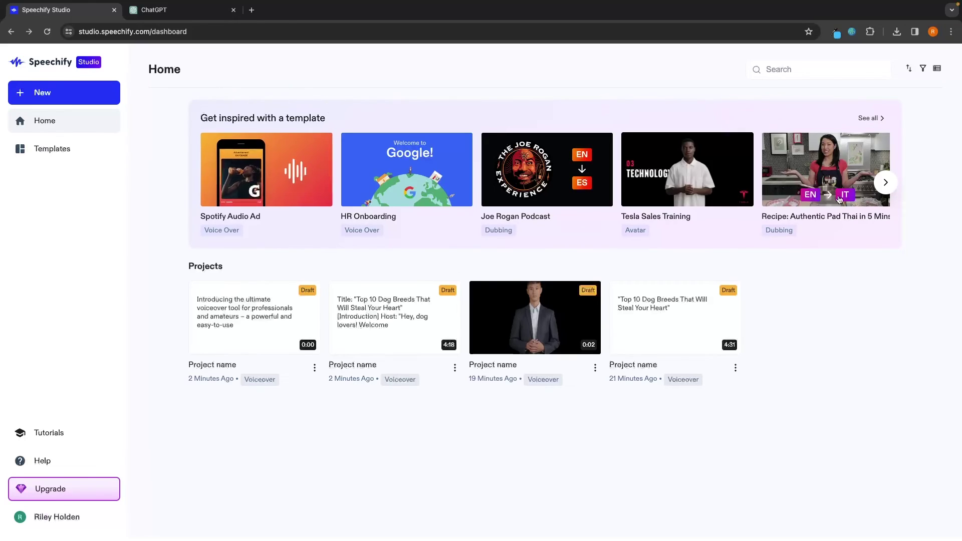
# Start a new project from the Spotify Audio Ad template on the Home dashboard
pyautogui.click(255, 176)
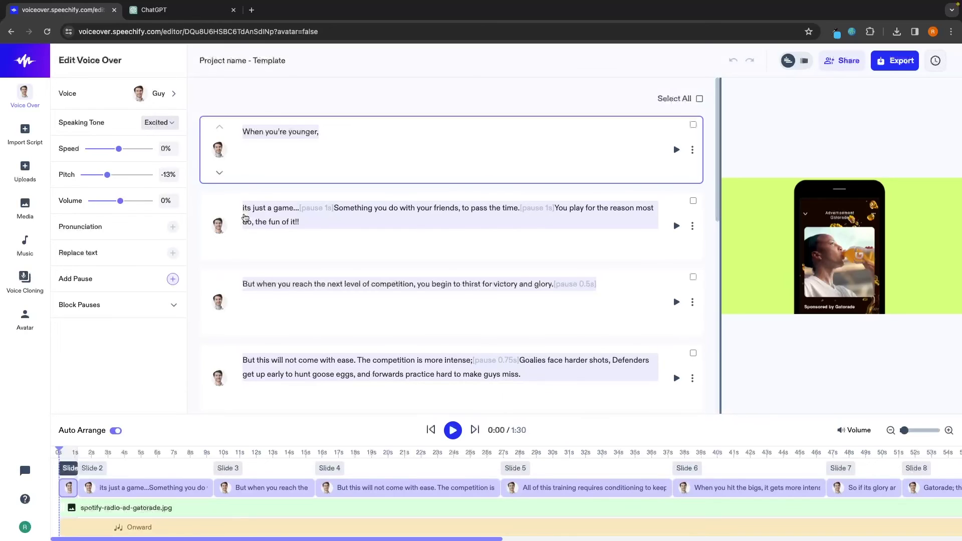
# Replace the first script line "When you're younger," with 'Subscribe to G-Force north'
pyautogui.rightClick(153, 507)
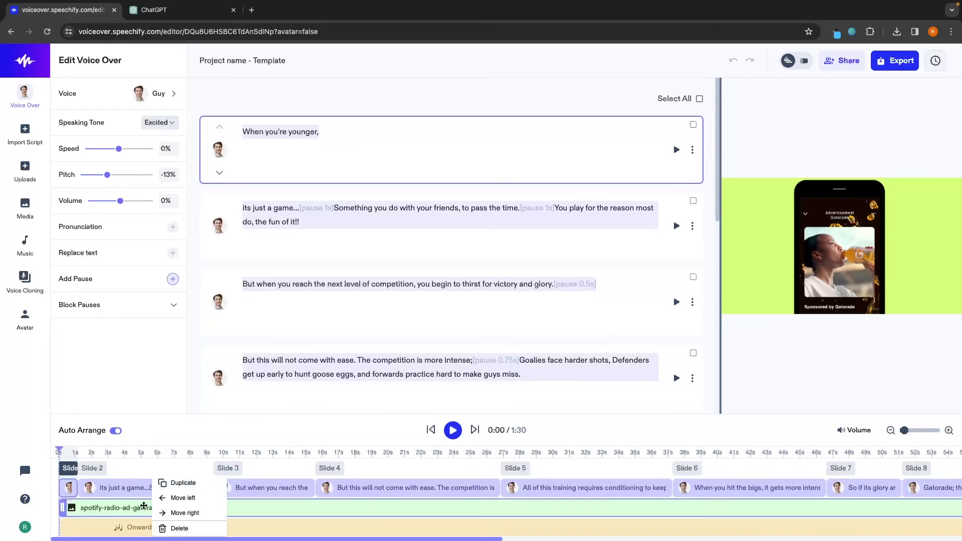
pyautogui.click(342, 147)
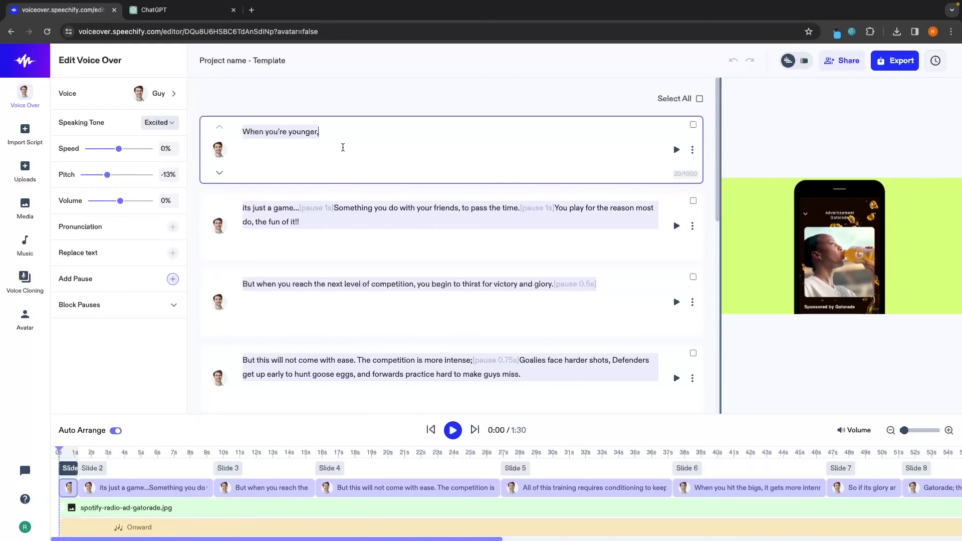
pyautogui.moveTo(243, 133); pyautogui.dragTo(315, 136)
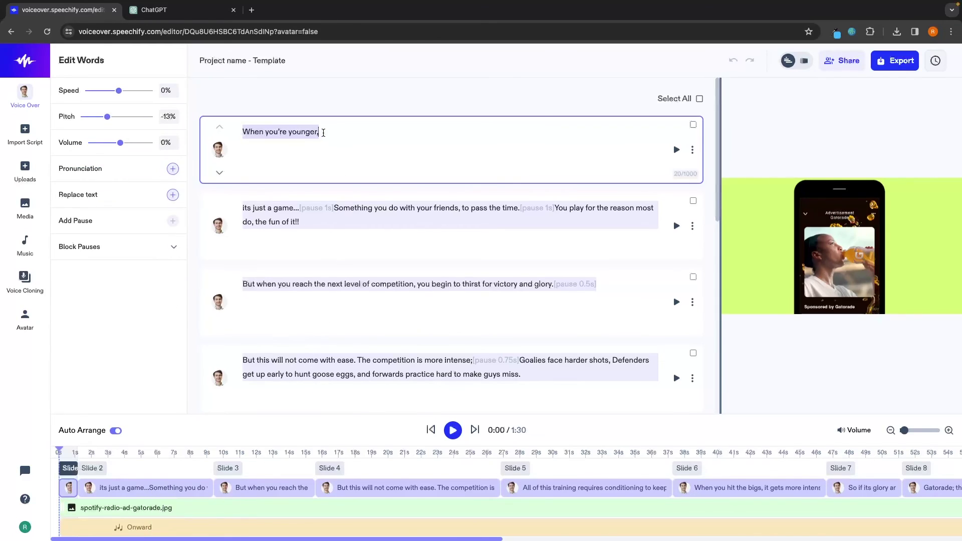
pyautogui.click(323, 133)
pyautogui.press('BackSpace')
pyautogui.press('BackSpace')
pyautogui.press('BackSpace')
pyautogui.press('BackSpace')
pyautogui.press('BackSpace')
pyautogui.press('BackSpace')
pyautogui.press('BackSpace')
pyautogui.press('BackSpace')
pyautogui.press('BackSpace')
pyautogui.press('BackSpace')
pyautogui.press('BackSpace')
pyautogui.press('BackSpace')
pyautogui.press('BackSpace')
pyautogui.press('BackSpace')
pyautogui.press('BackSpace')
pyautogui.press('BackSpace')
pyautogui.press('BackSpace')
pyautogui.press('BackSpace')
pyautogui.press('BackSpace')
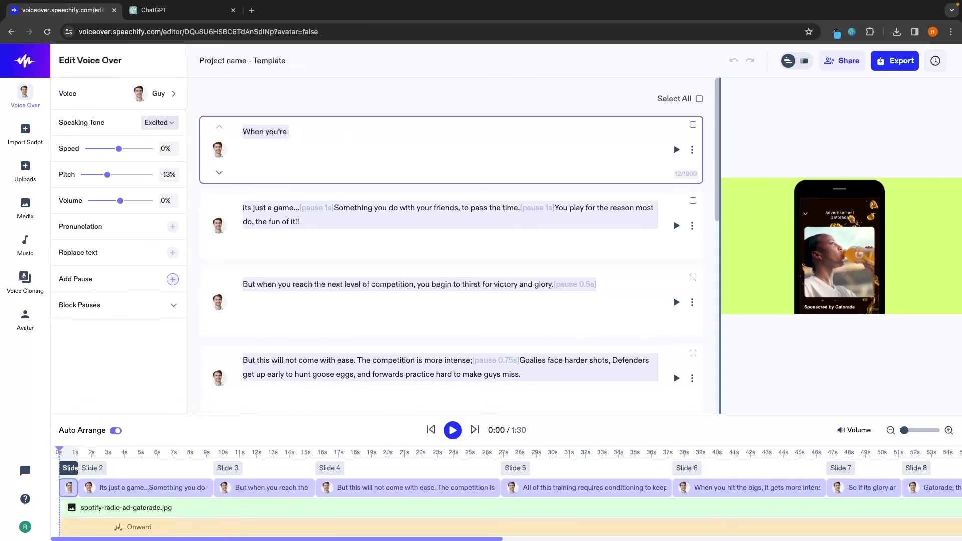
pyautogui.write('Subsc')
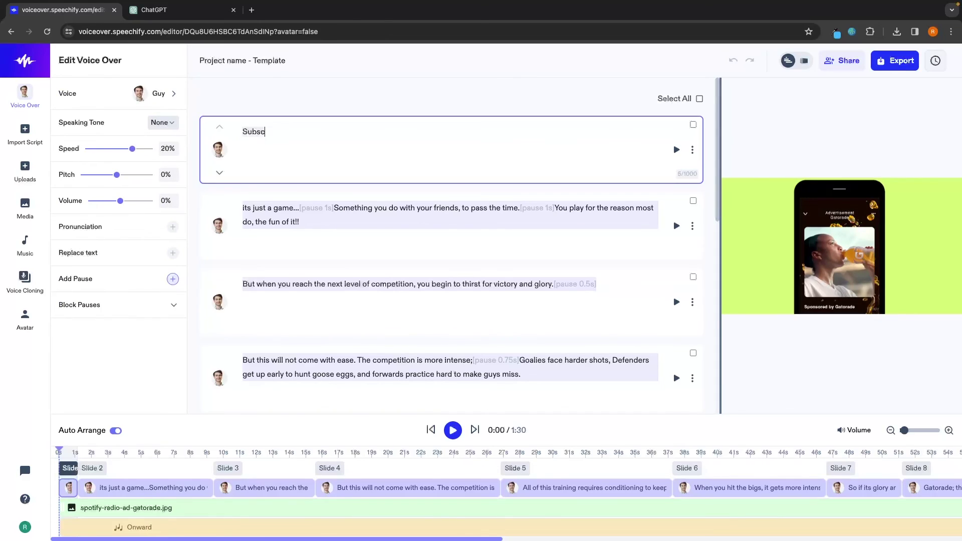
pyautogui.write('ribe to G-Force no')
pyautogui.press('BackSpace')
pyautogui.press('BackSpace')
pyautogui.write('orce north')
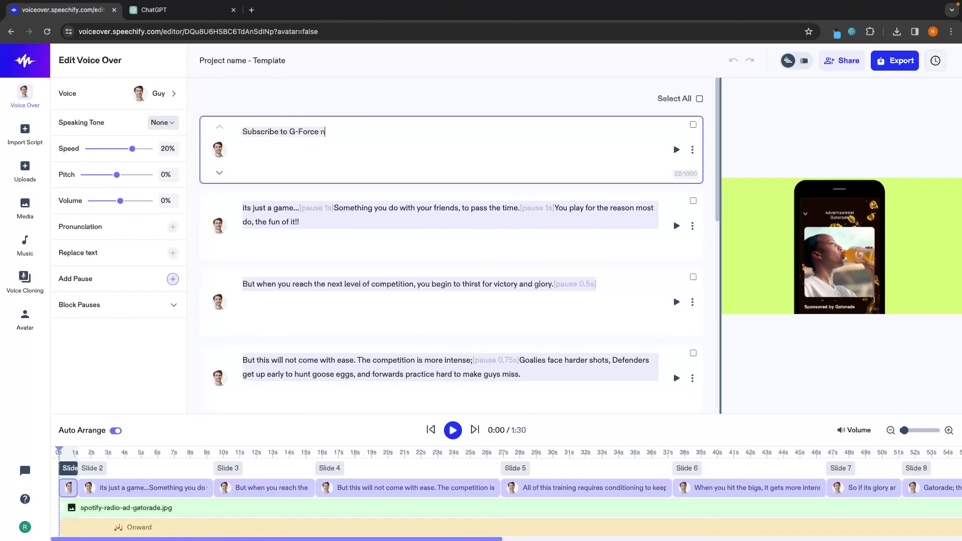
# Switch the opening line's voice to Evan and play back the edited ad
pyautogui.click(152, 95)
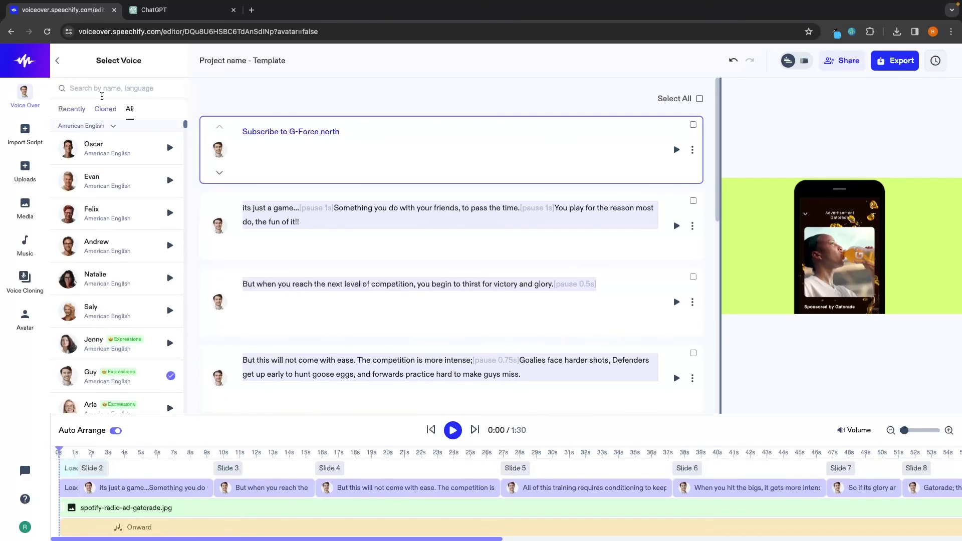
pyautogui.click(113, 185)
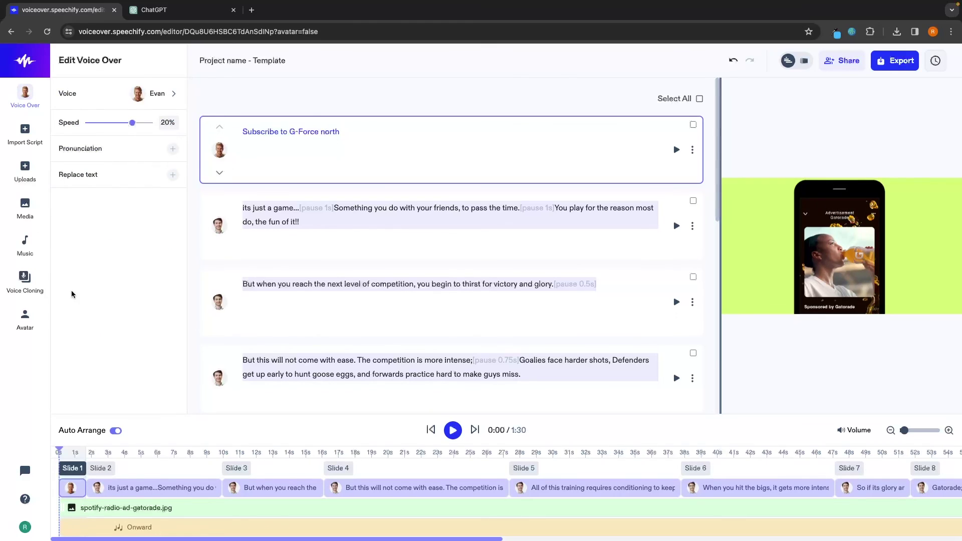
pyautogui.click(452, 429)
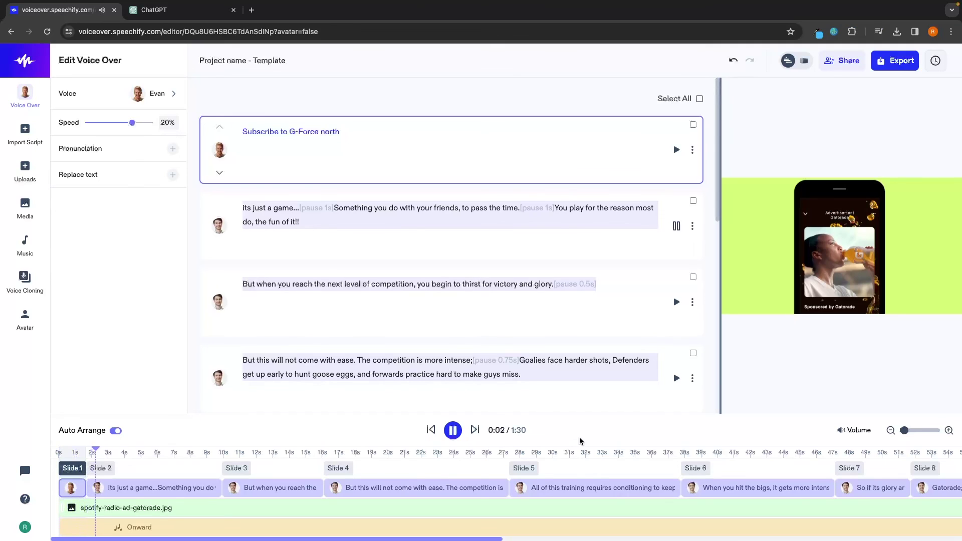
pyautogui.click(906, 432)
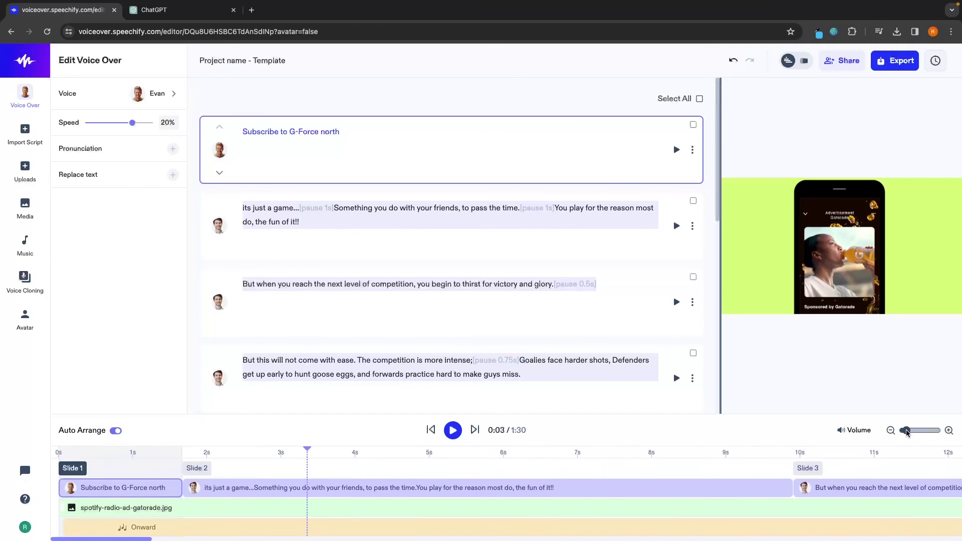